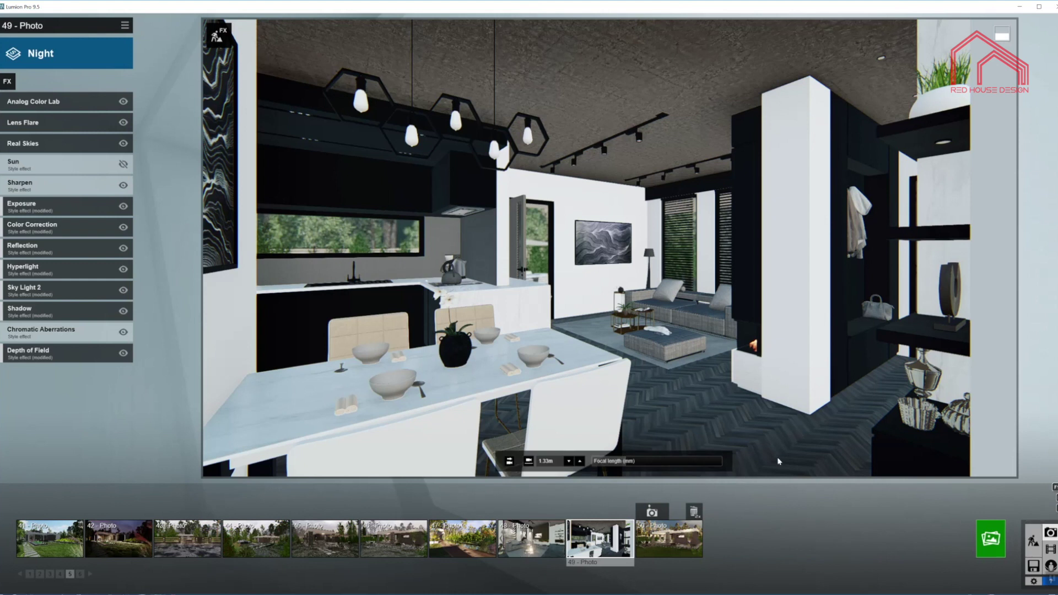
Switch to build mode and raise the Emissive value of the pendant lamp's bulb material.
{"action": "left_click", "coordinate": [1032, 540]}
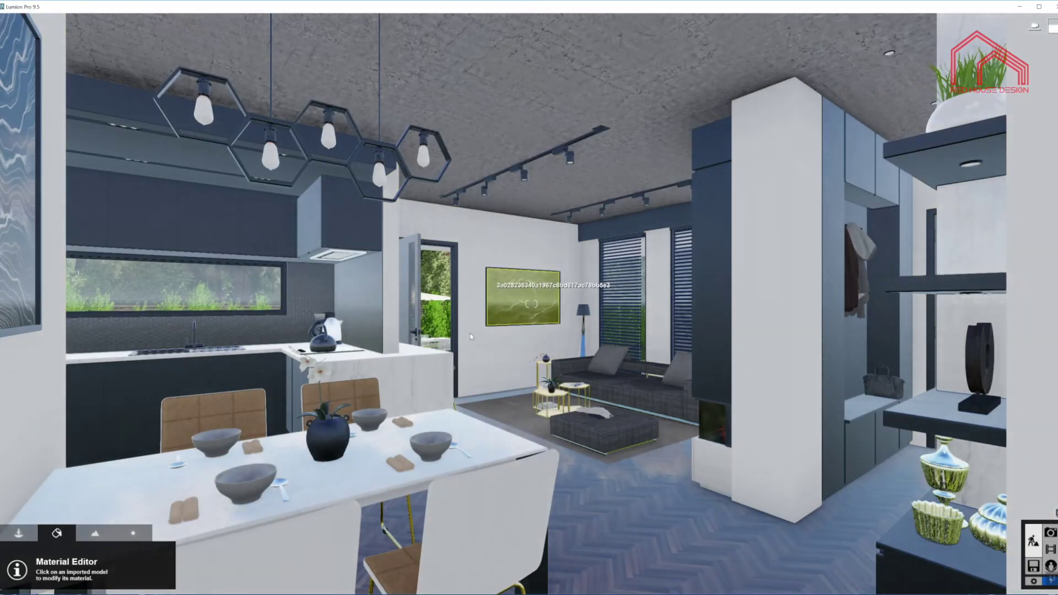
{"action": "right_click_drag", "start_coordinate": [552, 298], "coordinate": [405, 69]}
{"action": "key", "text": "w"}
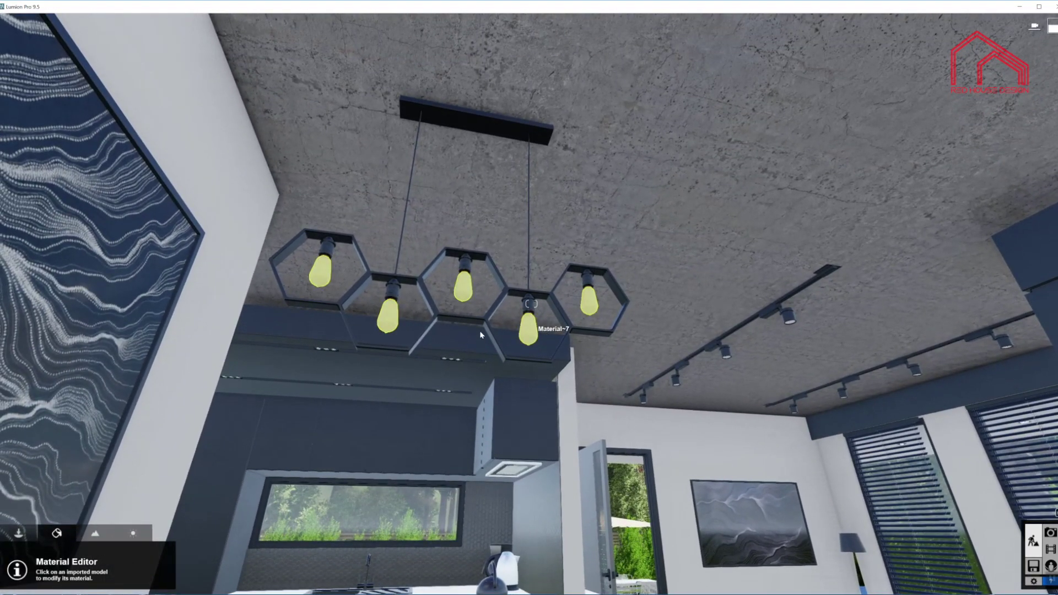
{"action": "left_click", "coordinate": [530, 327]}
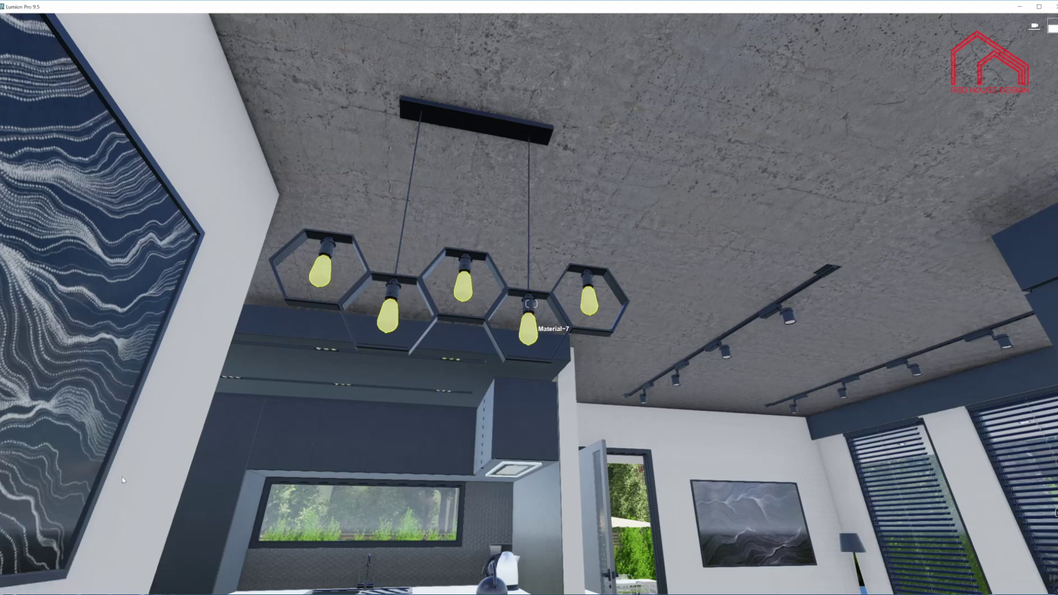
{"action": "left_click_drag", "start_coordinate": [19, 533], "coordinate": [36, 534]}
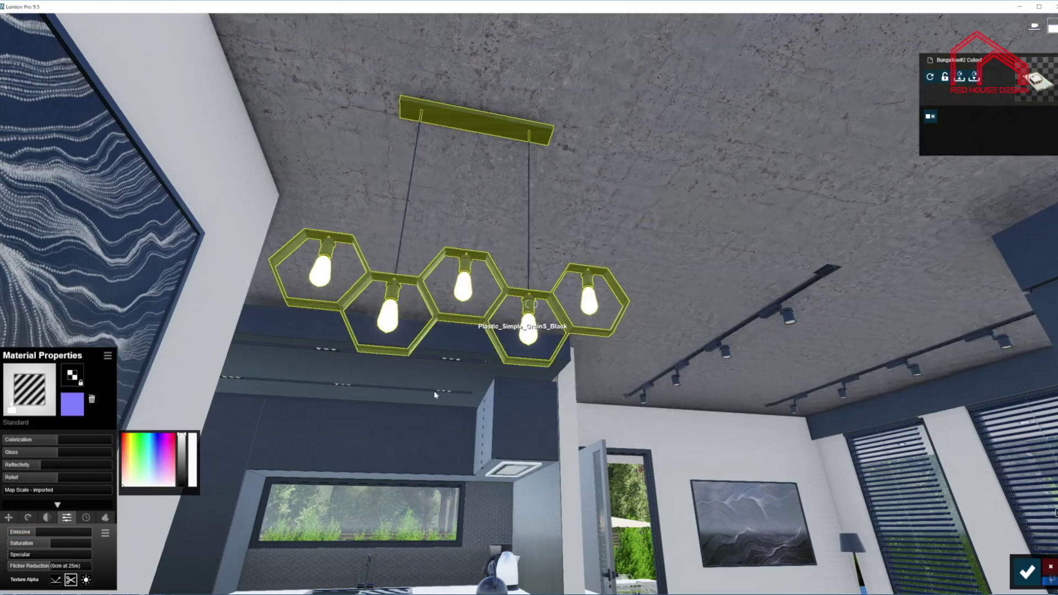
Select the material of the recessed kitchen spotlights and set its Emissive value to about 9.6.
{"action": "right_click_drag", "start_coordinate": [434, 391], "coordinate": [501, 186]}
{"action": "key", "text": "w"}
{"action": "key", "text": "w"}
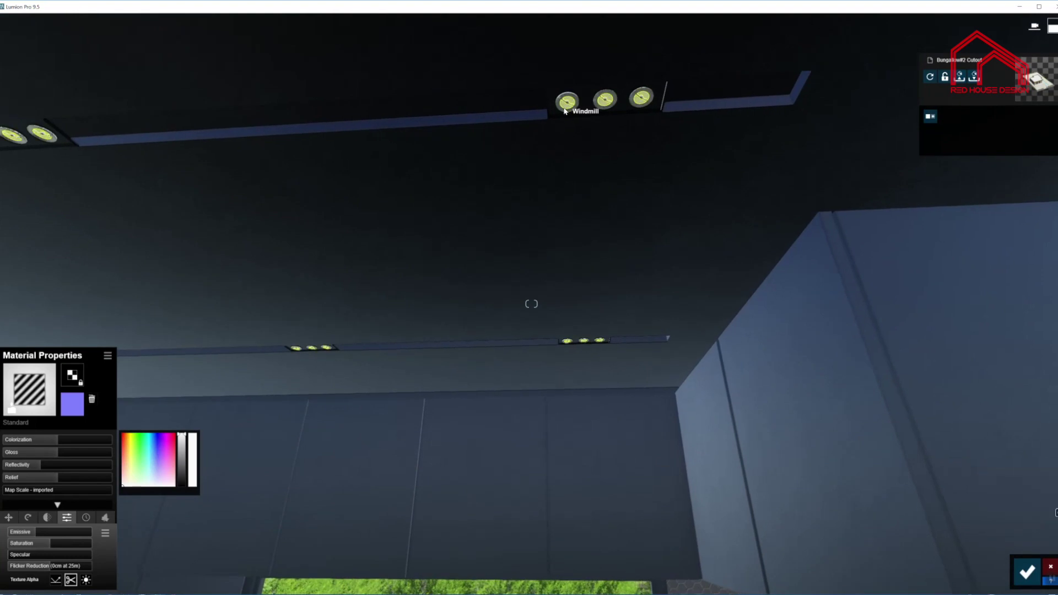
{"action": "left_click", "coordinate": [564, 110]}
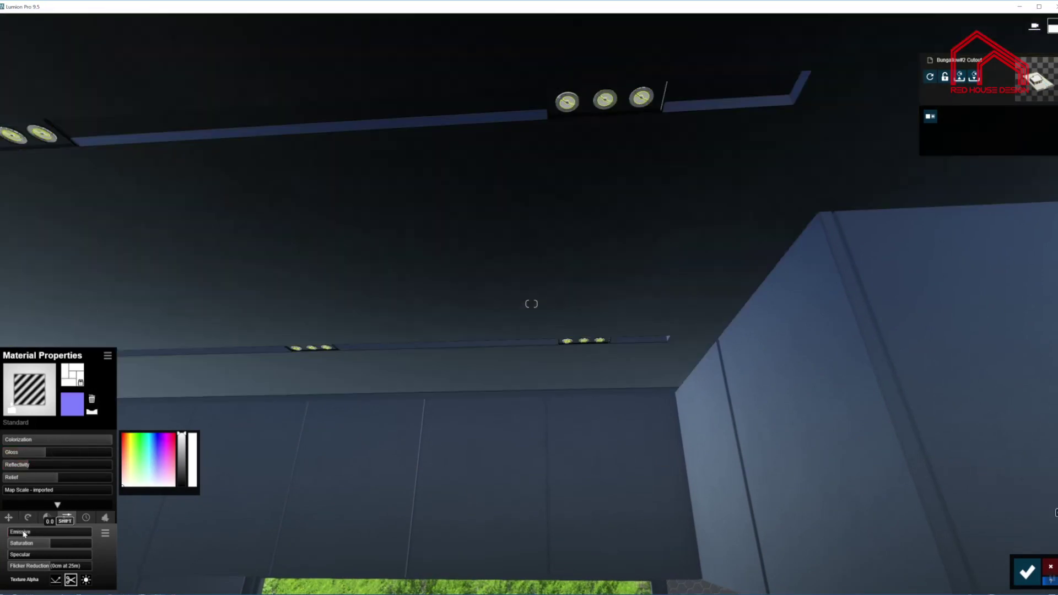
{"action": "left_click_drag", "start_coordinate": [24, 533], "coordinate": [42, 533]}
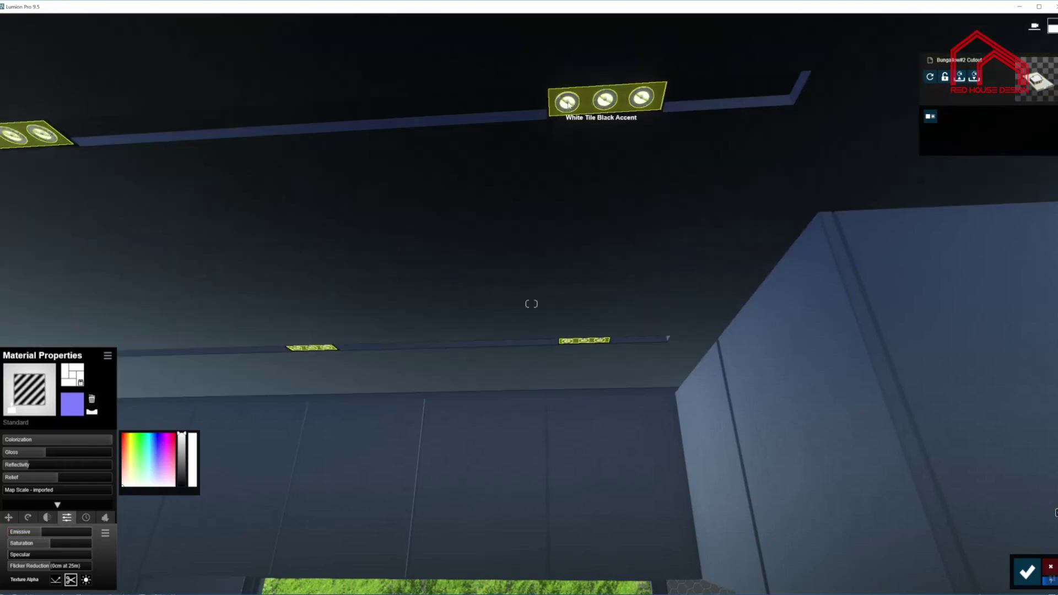
Select the lens material of the ceiling track spotlights and set its Emissive value to about 18.9.
{"action": "right_click_drag", "start_coordinate": [570, 104], "coordinate": [678, 309]}
{"action": "mouse_move", "coordinate": [532, 304]}
{"action": "right_mouse_down"}
{"action": "mouse_move", "coordinate": [848, 270]}
{"action": "mouse_move", "coordinate": [700, 273]}
{"action": "mouse_move", "coordinate": [532, 303]}
{"action": "right_mouse_up"}
{"action": "key", "text": "w"}
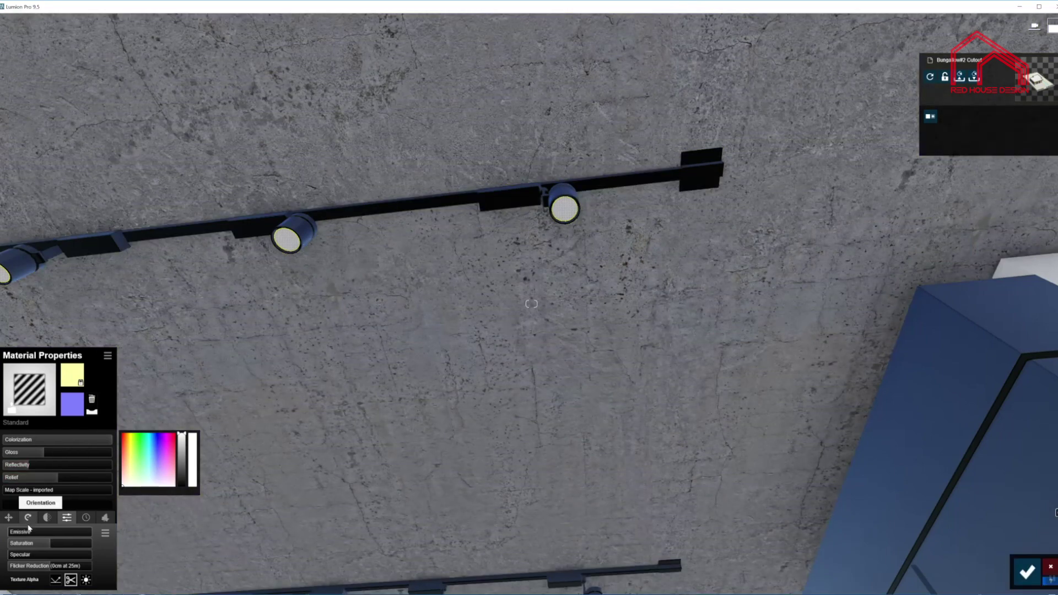
{"action": "left_click_drag", "start_coordinate": [24, 534], "coordinate": [45, 533]}
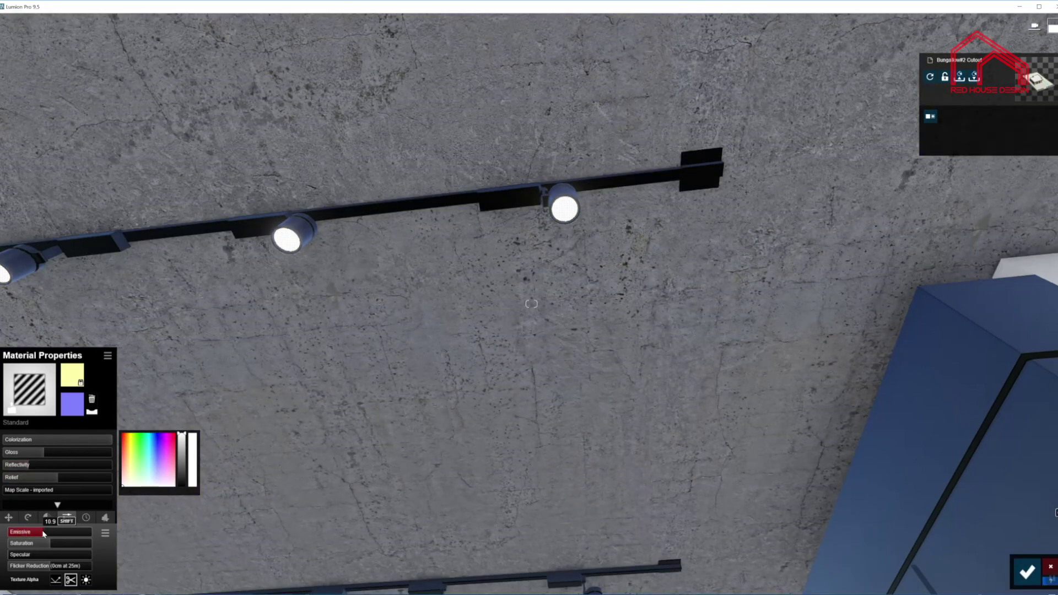
Select the emissive material of the round downlight under the hallway shelf and raise its Emissive value.
{"action": "right_click_drag", "start_coordinate": [532, 304], "coordinate": [531, 304]}
{"action": "left_click", "coordinate": [832, 316]}
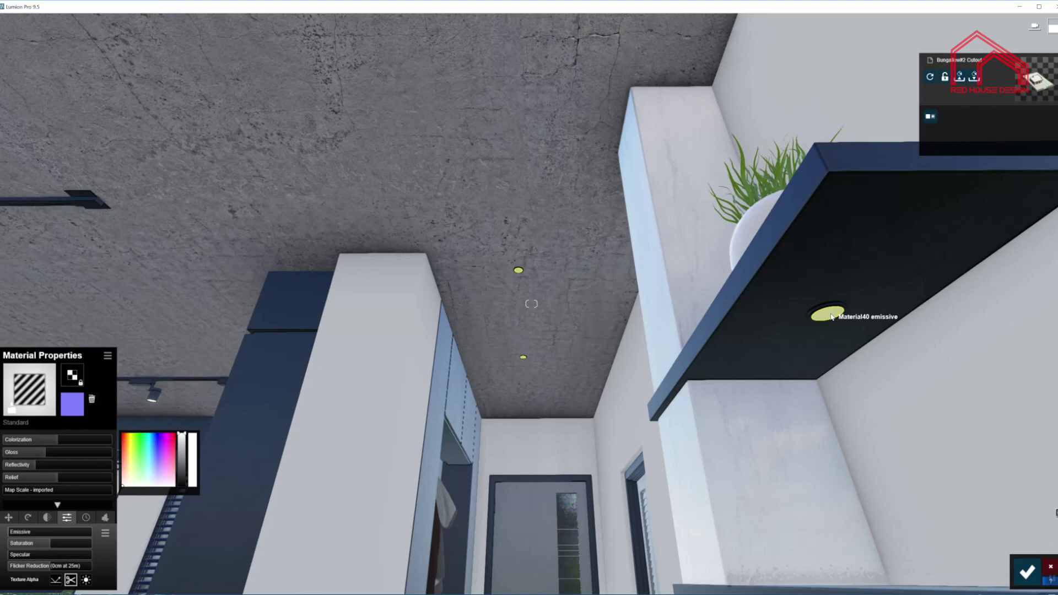
{"action": "mouse_move", "coordinate": [19, 533]}
{"action": "left_click_drag", "start_coordinate": [18, 533], "coordinate": [40, 533]}
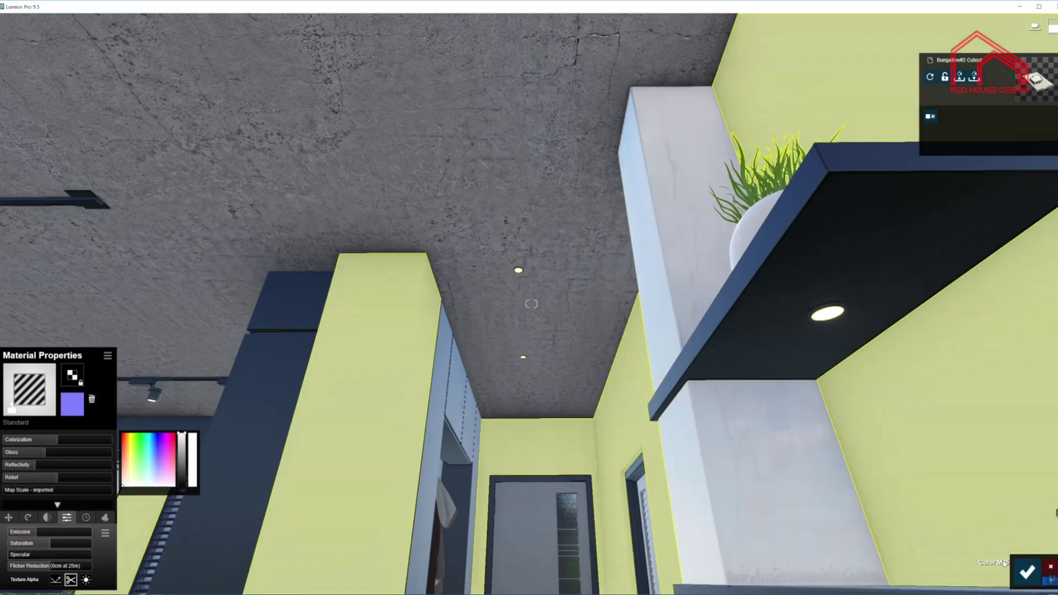
Save the material changes and return to photo 49 in Photo mode with its stored camera view.
{"action": "left_click", "coordinate": [1027, 572]}
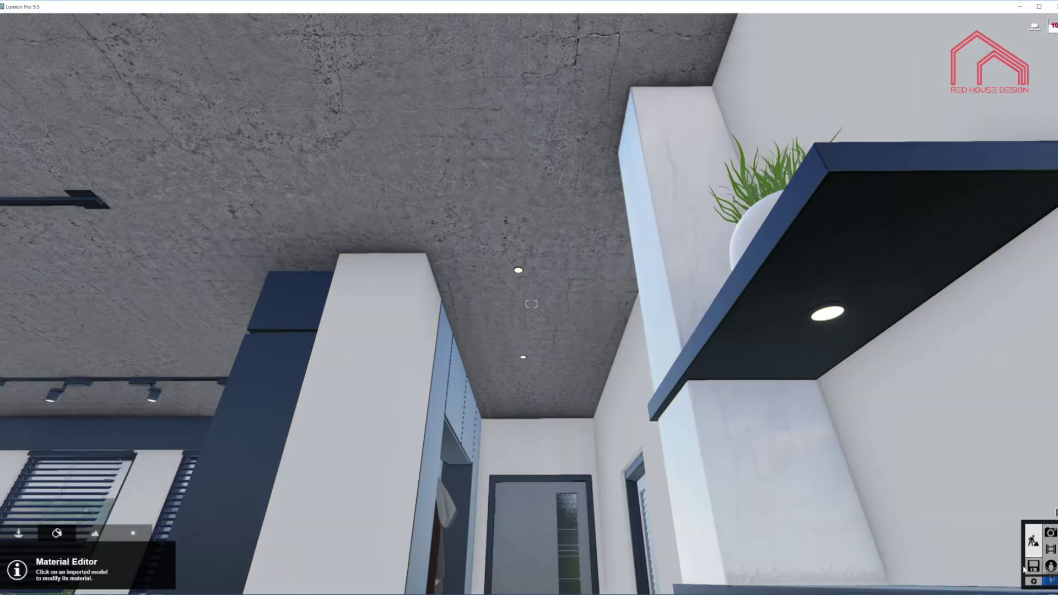
{"action": "left_click", "coordinate": [1051, 534]}
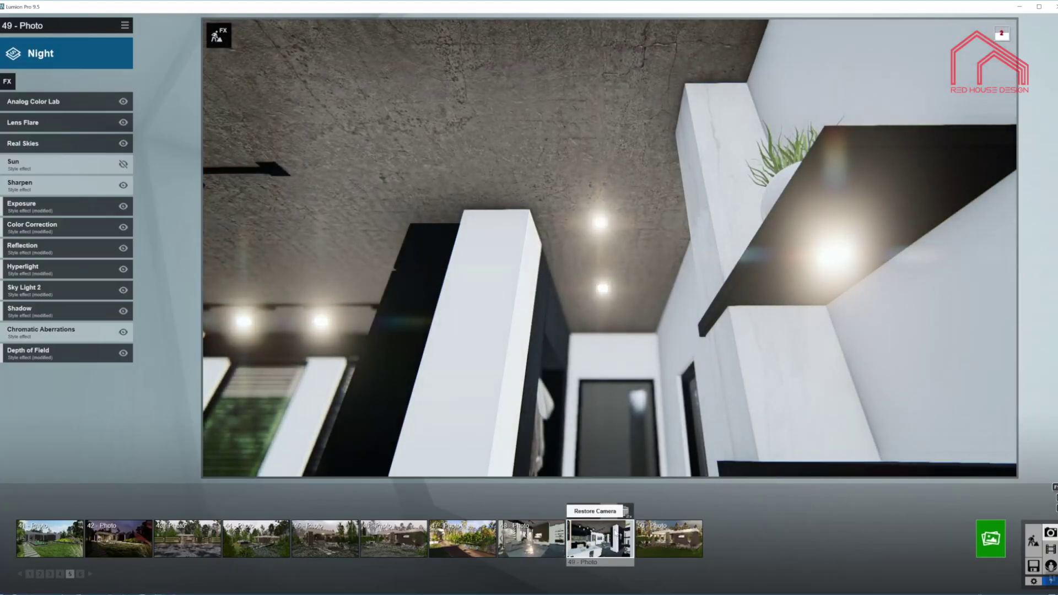
{"action": "left_click", "coordinate": [616, 534]}
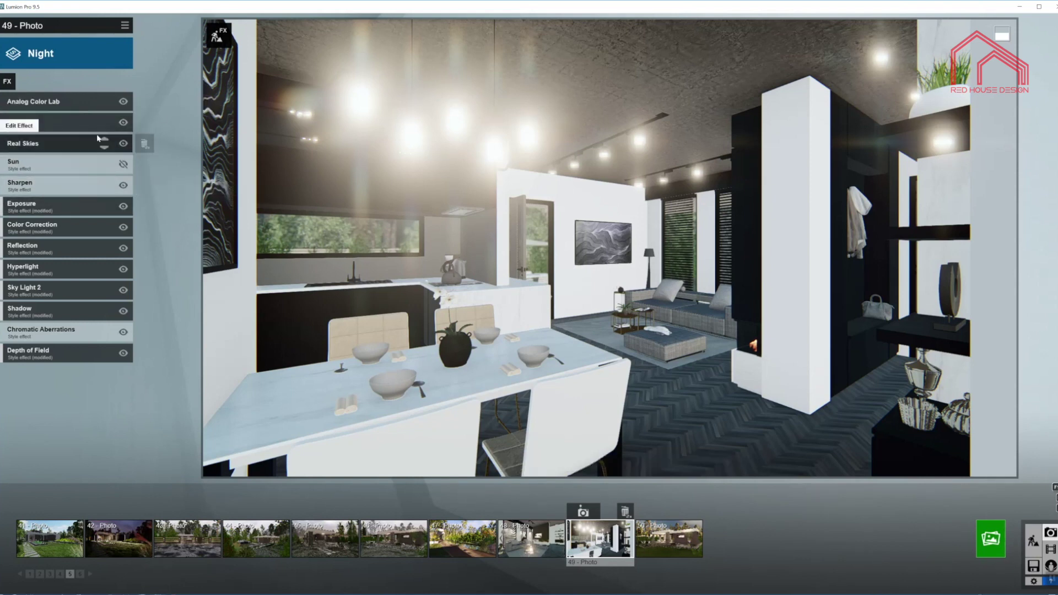
Adjust the Lens Flare effect by setting Master Brightness to 0.1 and lowering Isolate Bright Pixels.
{"action": "left_click", "coordinate": [57, 126]}
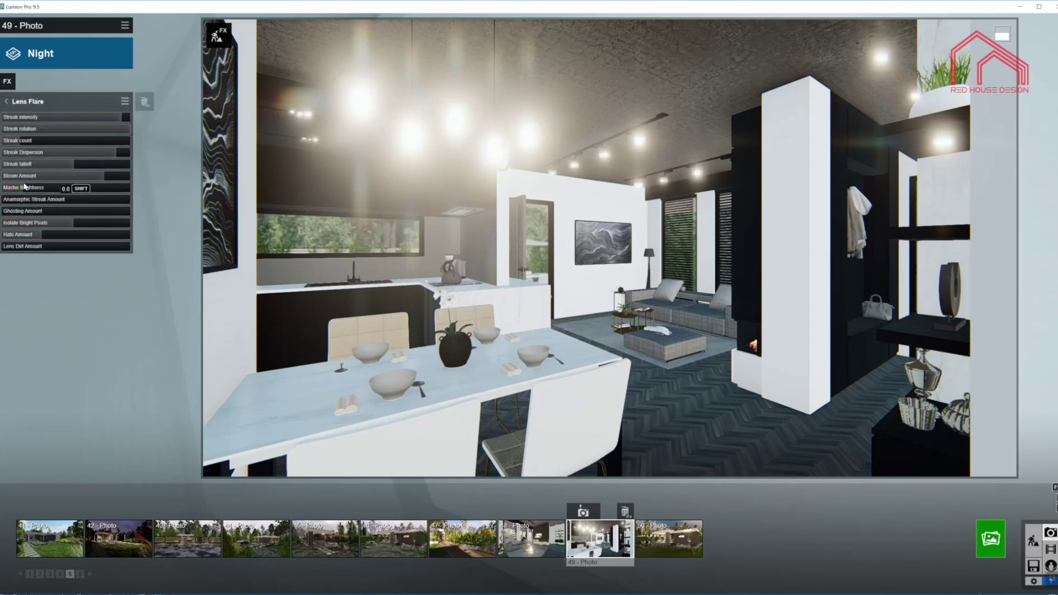
{"action": "left_click_drag", "start_coordinate": [24, 189], "coordinate": [21, 189]}
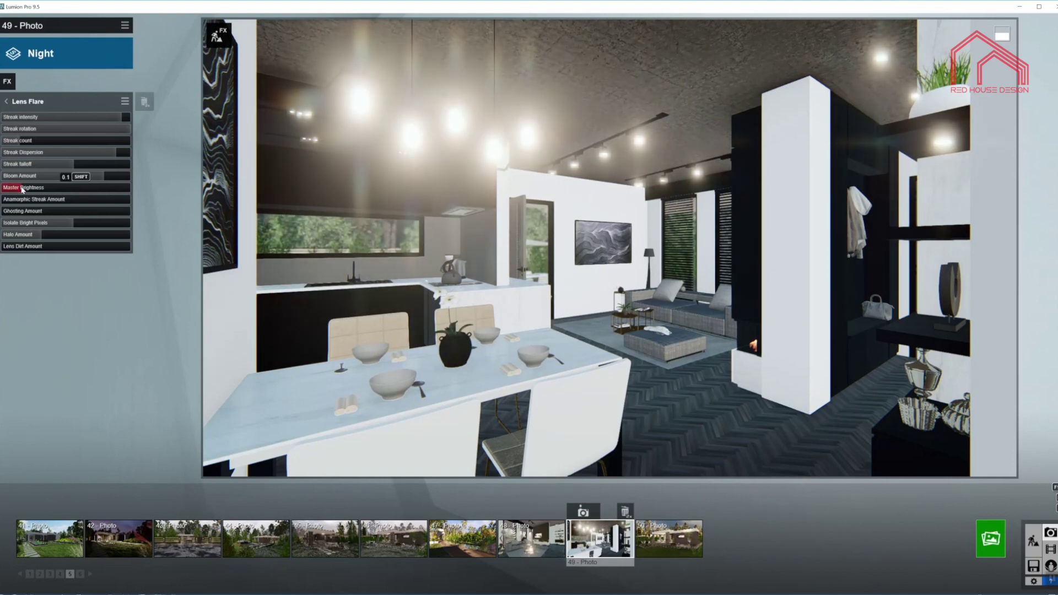
{"action": "left_click", "coordinate": [62, 225]}
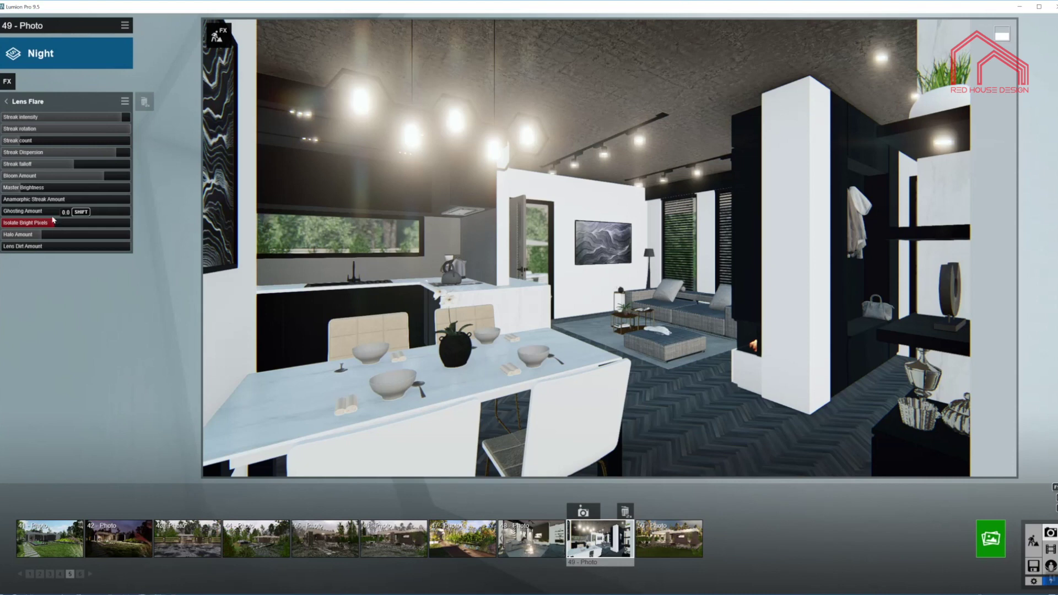
{"action": "left_click", "coordinate": [7, 101]}
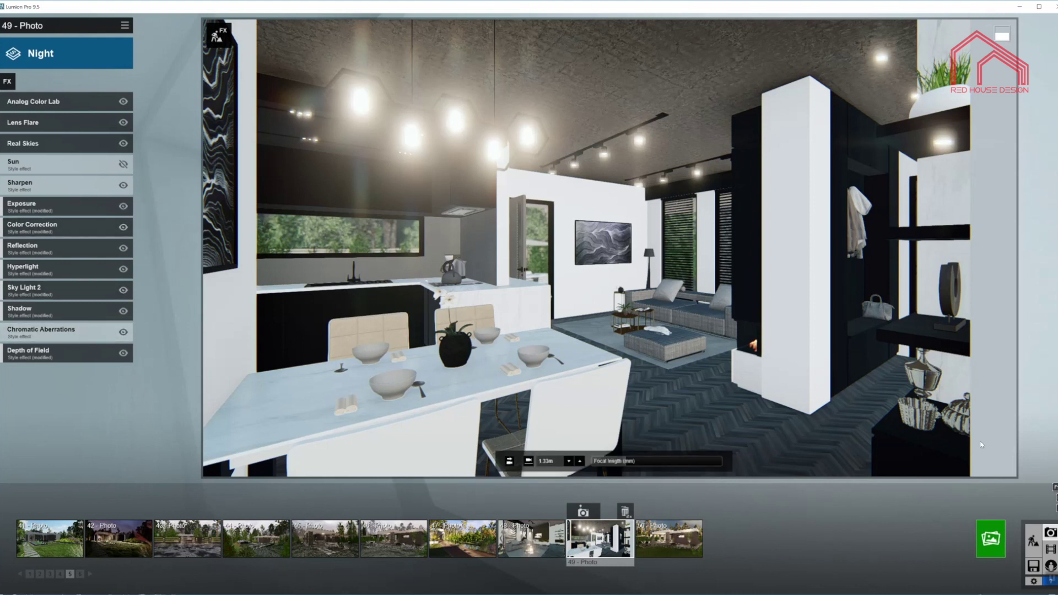
Return to build mode, enable object editing and show layer 2 containing the interior lights.
{"action": "left_click", "coordinate": [1033, 541]}
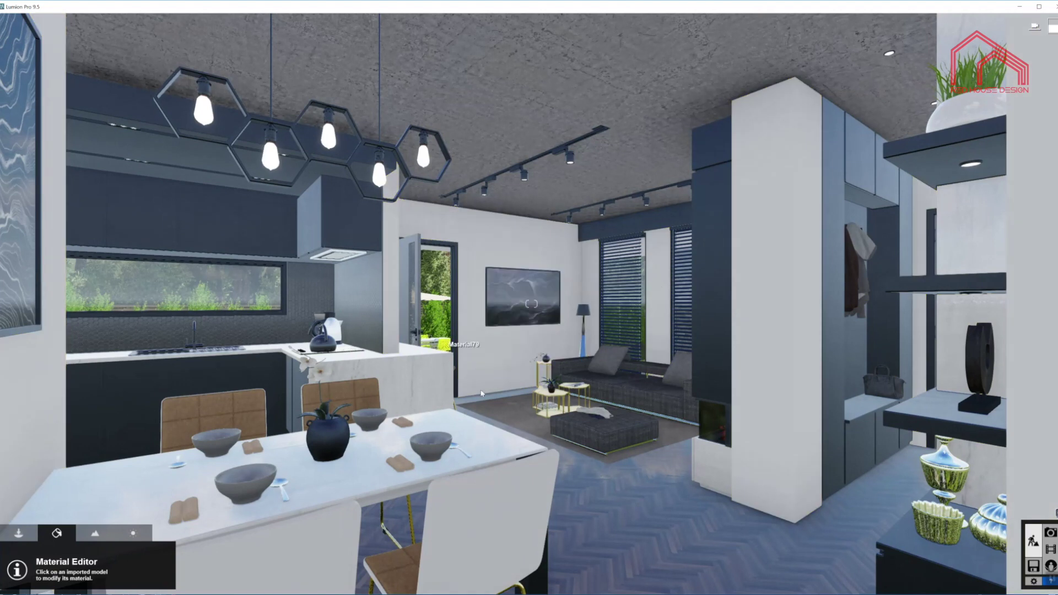
{"action": "right_click_drag", "start_coordinate": [579, 384], "coordinate": [173, 114]}
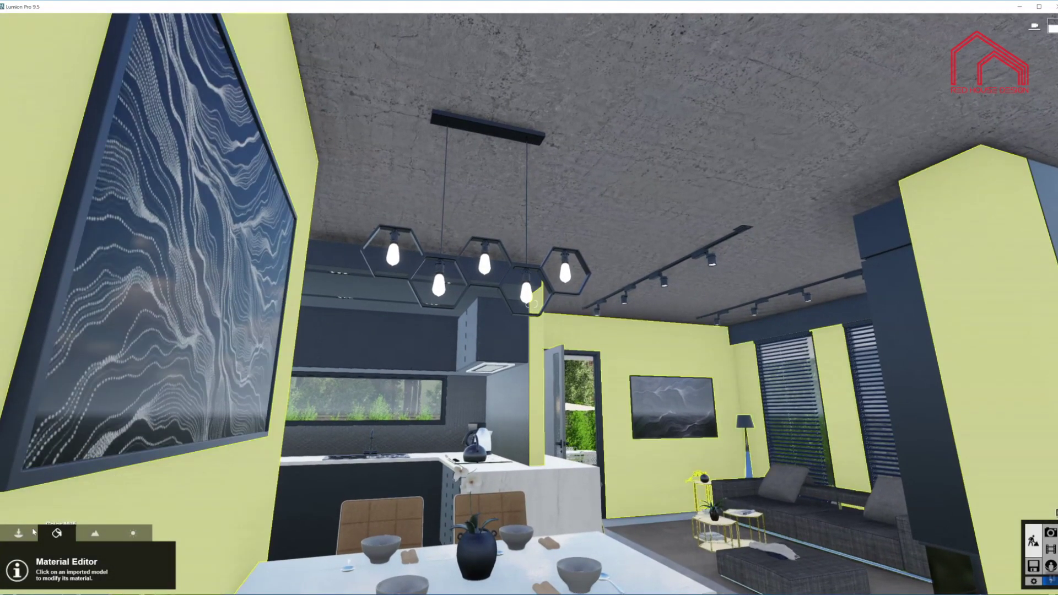
{"action": "left_click", "coordinate": [33, 532]}
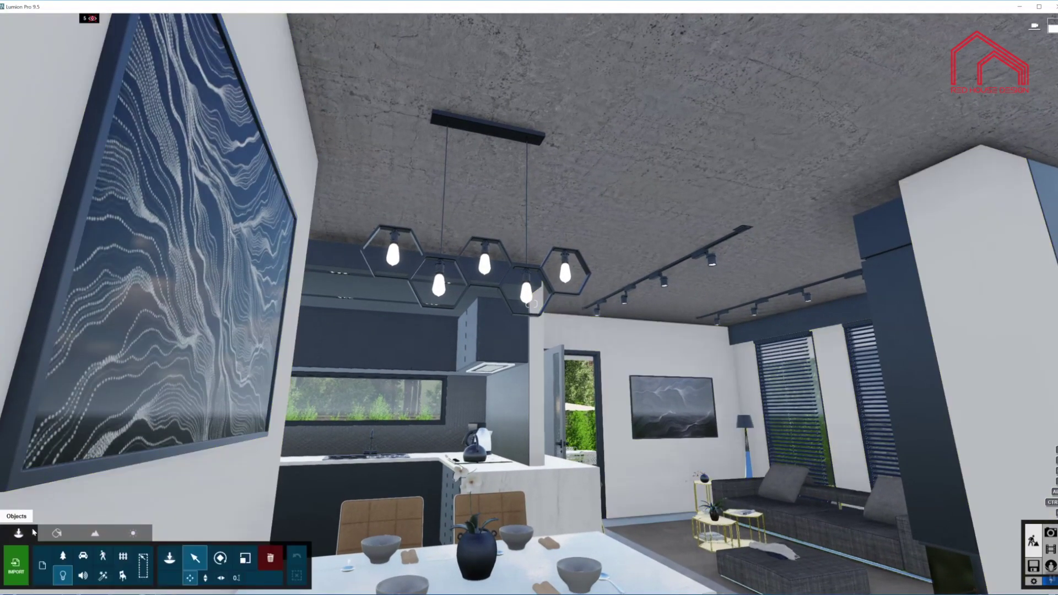
{"action": "mouse_move", "coordinate": [29, 18]}
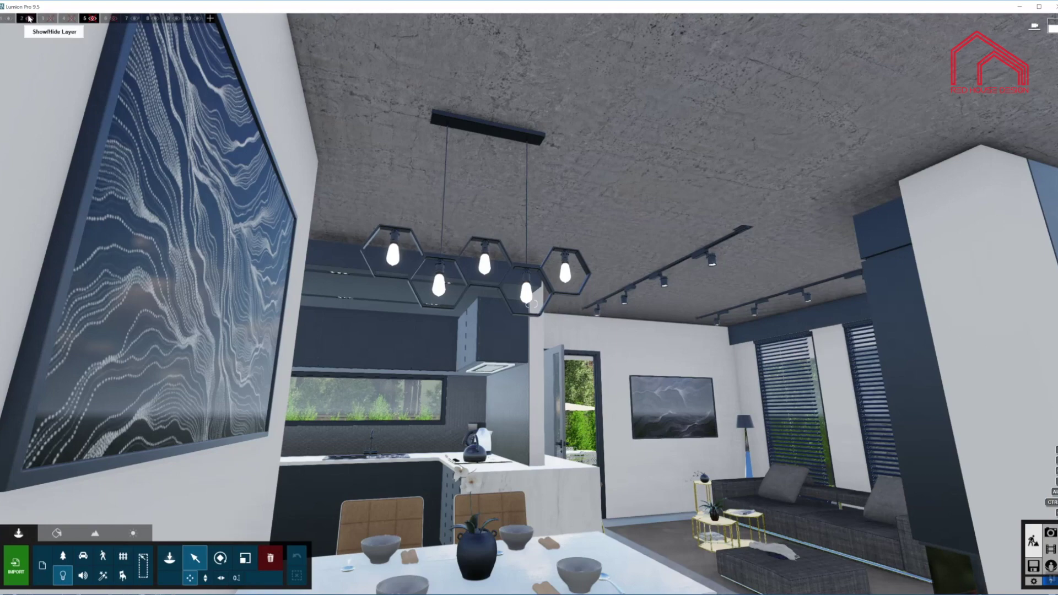
{"action": "left_click", "coordinate": [29, 18]}
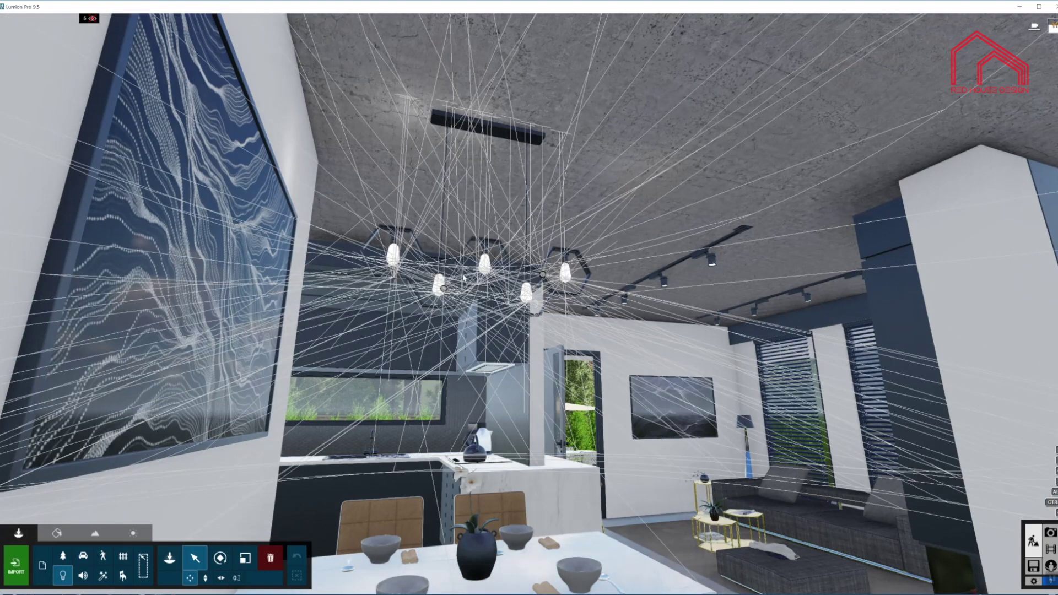
Select all light objects around the pendant lamp together to review their shared properties.
{"action": "right_click_drag", "start_coordinate": [550, 169], "coordinate": [385, 169]}
{"action": "key", "text": "w"}
{"action": "scroll", "coordinate": [531, 304], "scroll_direction": "down", "scroll_amount": 5}
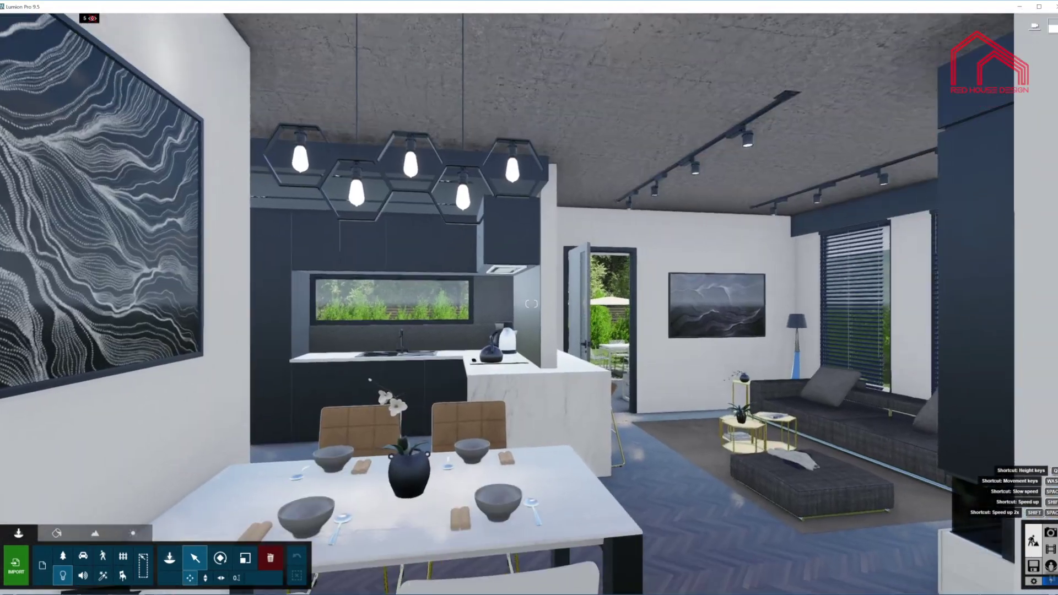
{"action": "right_click_drag", "start_coordinate": [386, 248], "coordinate": [327, 188]}
{"action": "key", "text": "w"}
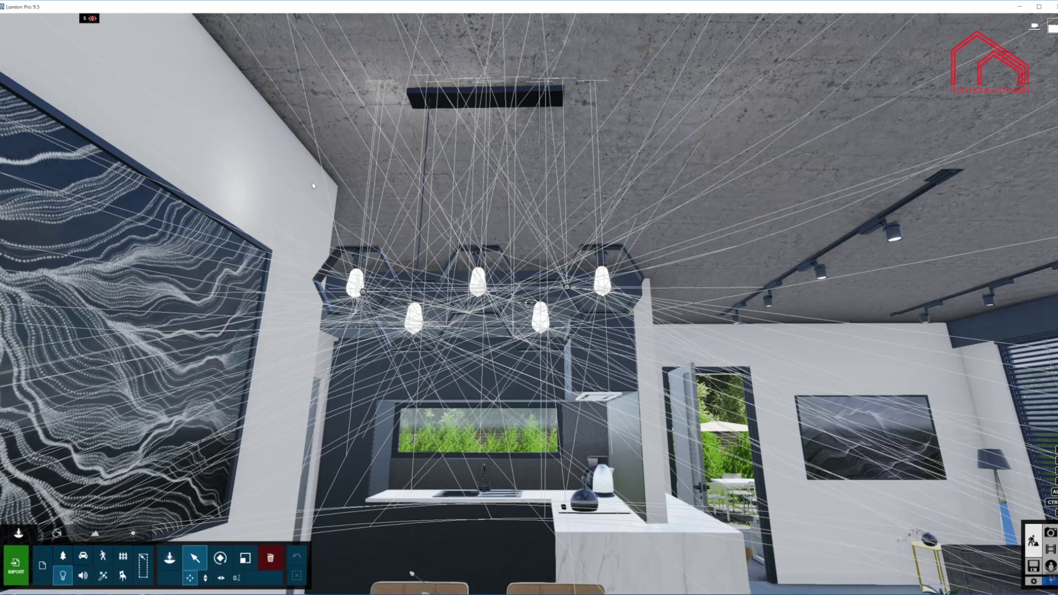
{"action": "left_click_drag", "start_coordinate": [288, 165], "coordinate": [738, 408], "text": "ctrl"}
{"action": "mouse_move", "coordinate": [1000, 98]}
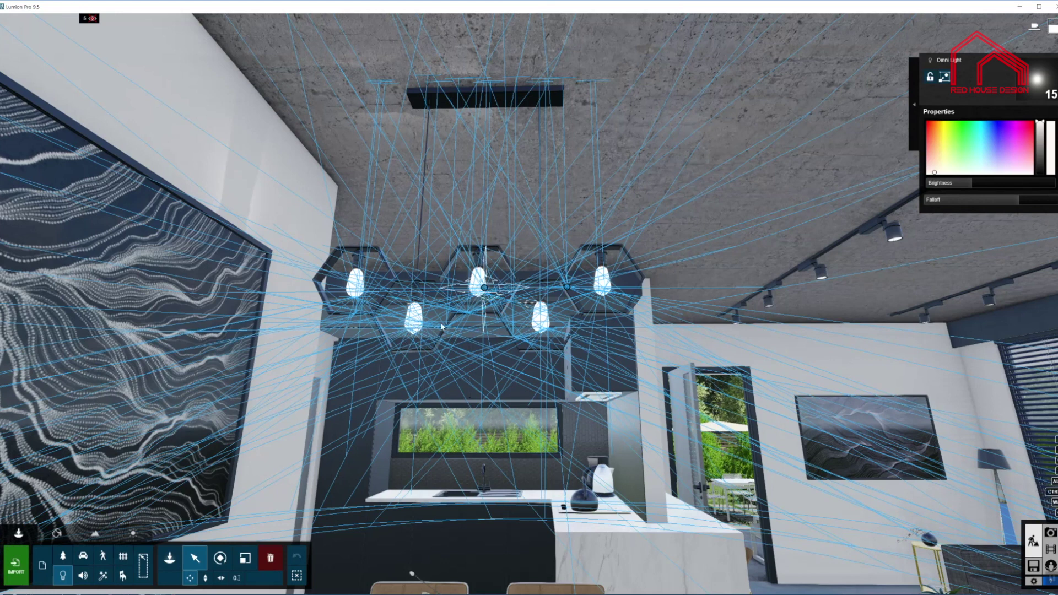
Select the single omni light in the middle of the pendant lamp and examine its placement and properties.
{"action": "left_click", "coordinate": [484, 289]}
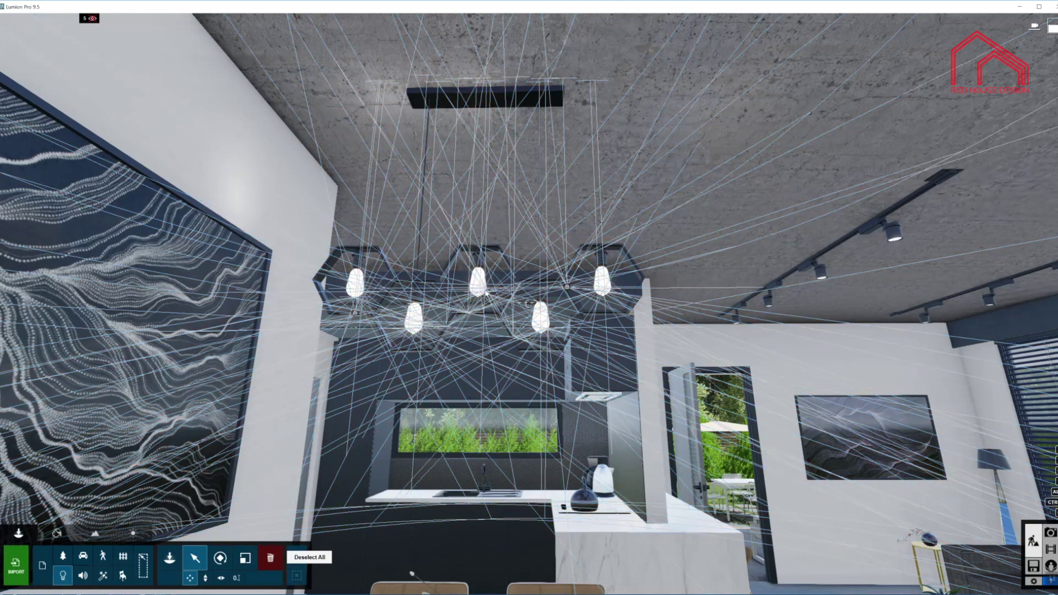
{"action": "left_click", "coordinate": [484, 288]}
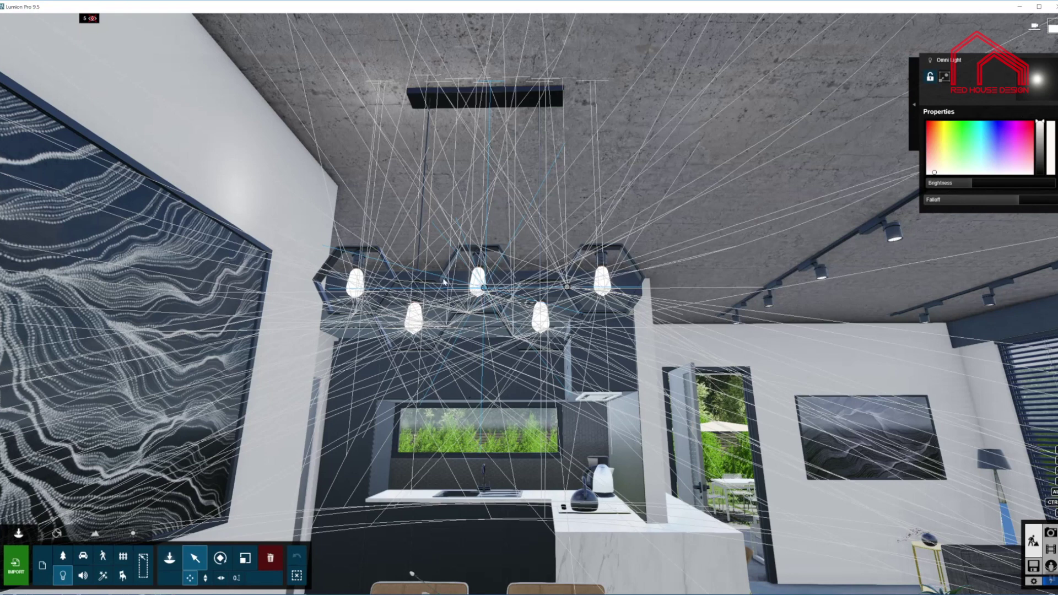
{"action": "key", "text": "w"}
{"action": "right_click_drag", "start_coordinate": [756, 302], "coordinate": [738, 263]}
{"action": "key", "text": "s"}
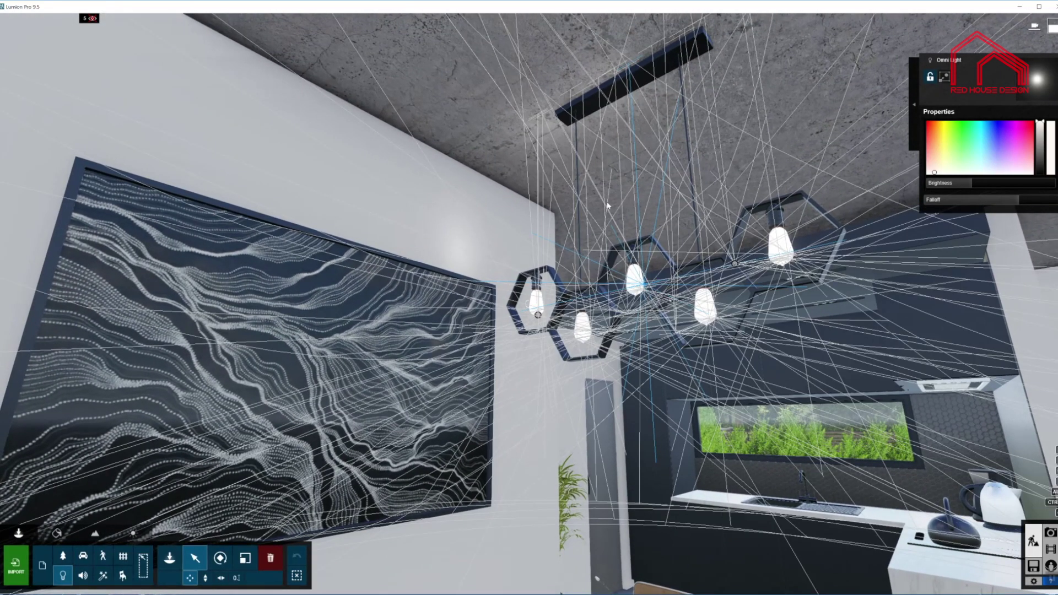
{"action": "right_click_drag", "start_coordinate": [546, 205], "coordinate": [633, 344]}
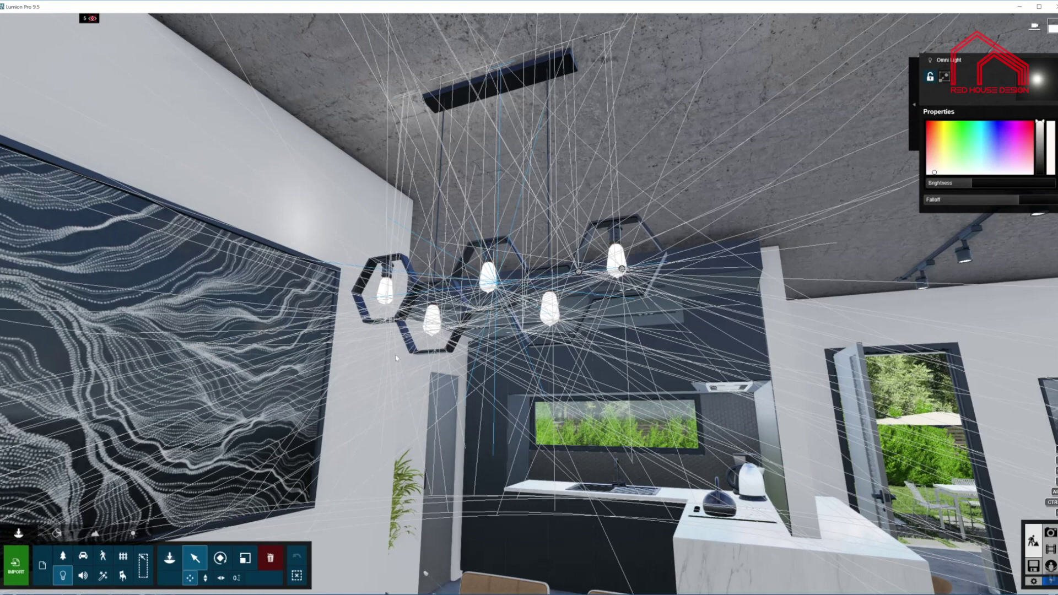
{"action": "right_click_drag", "start_coordinate": [499, 182], "coordinate": [511, 208]}
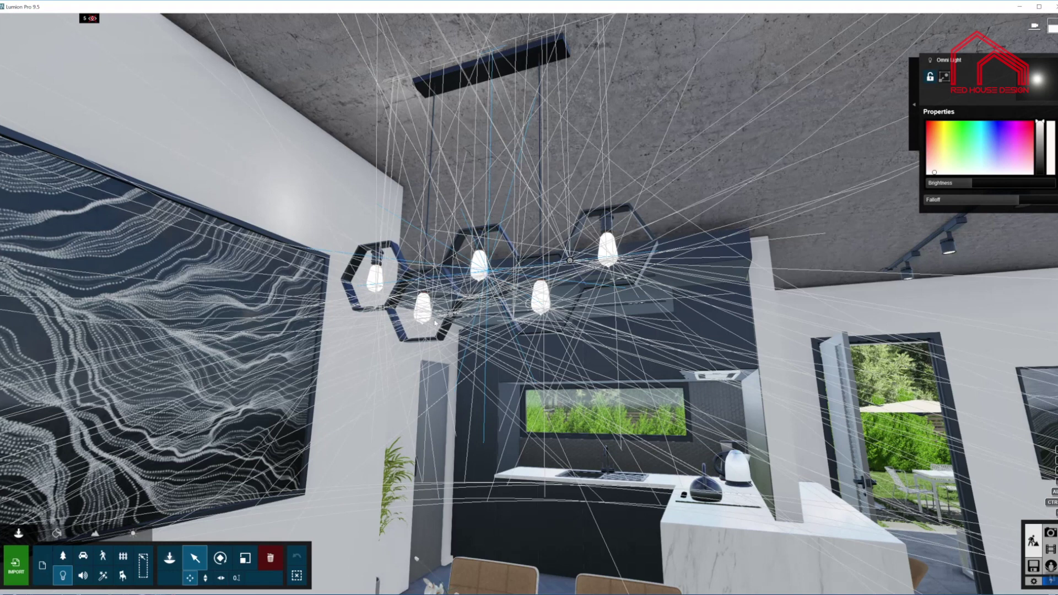
Select individual spotlights at the pendant bulbs and examine their direction, brightness and cone angle settings.
{"action": "left_click", "coordinate": [416, 320]}
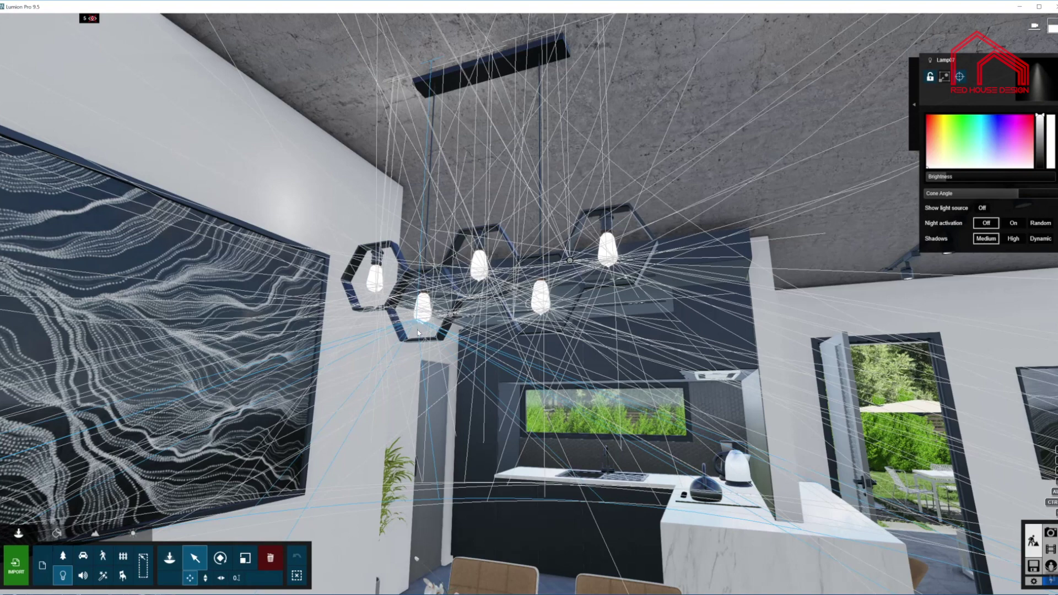
{"action": "mouse_move", "coordinate": [484, 268]}
{"action": "right_mouse_down"}
{"action": "mouse_move", "coordinate": [529, 356]}
{"action": "mouse_move", "coordinate": [503, 382]}
{"action": "right_mouse_up"}
{"action": "key", "text": "s"}
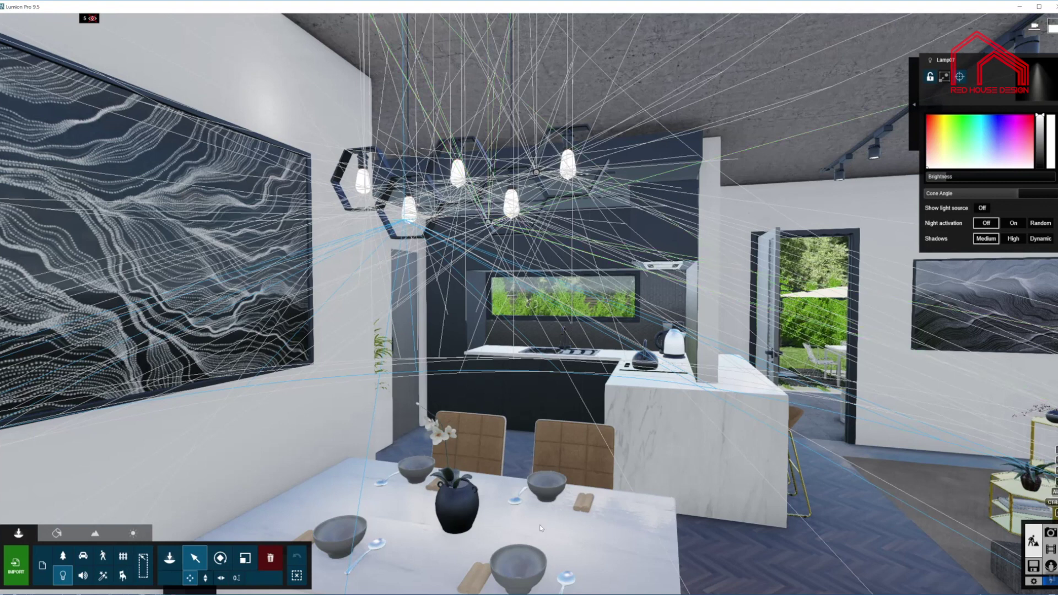
{"action": "right_click_drag", "start_coordinate": [553, 183], "coordinate": [481, 317]}
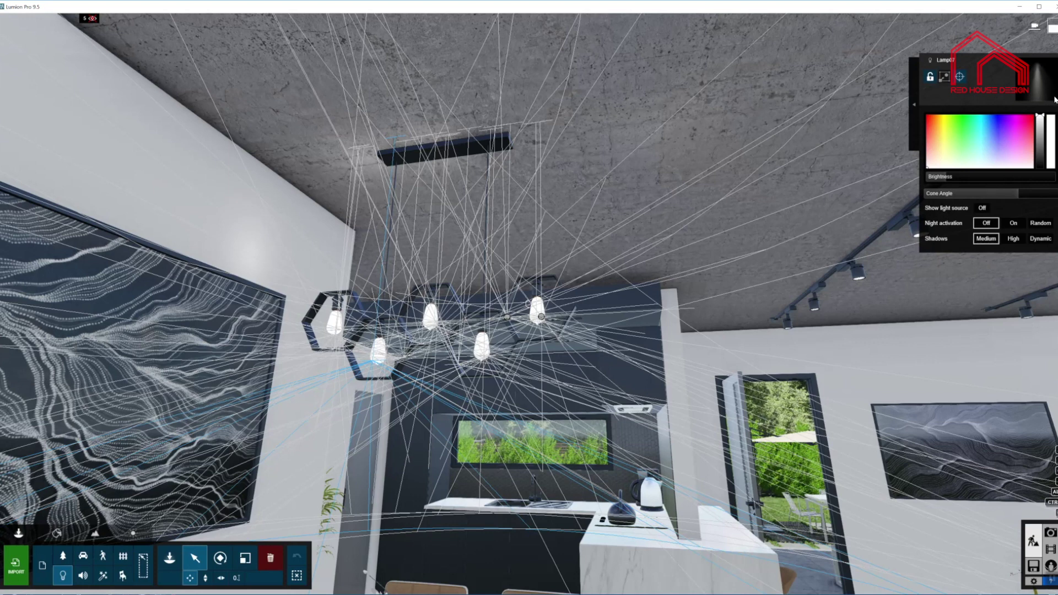
{"action": "left_click_drag", "start_coordinate": [947, 176], "coordinate": [948, 179]}
{"action": "left_click", "coordinate": [508, 318]}
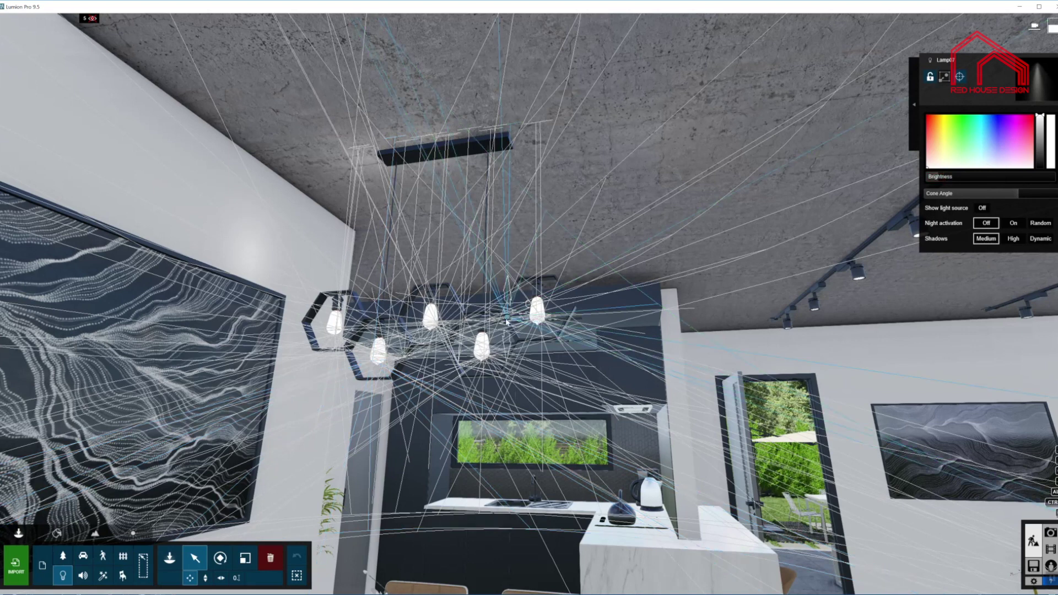
Select another spotlight at the pendant bulbs and examine the direction and spread of its beam.
{"action": "left_click", "coordinate": [421, 345]}
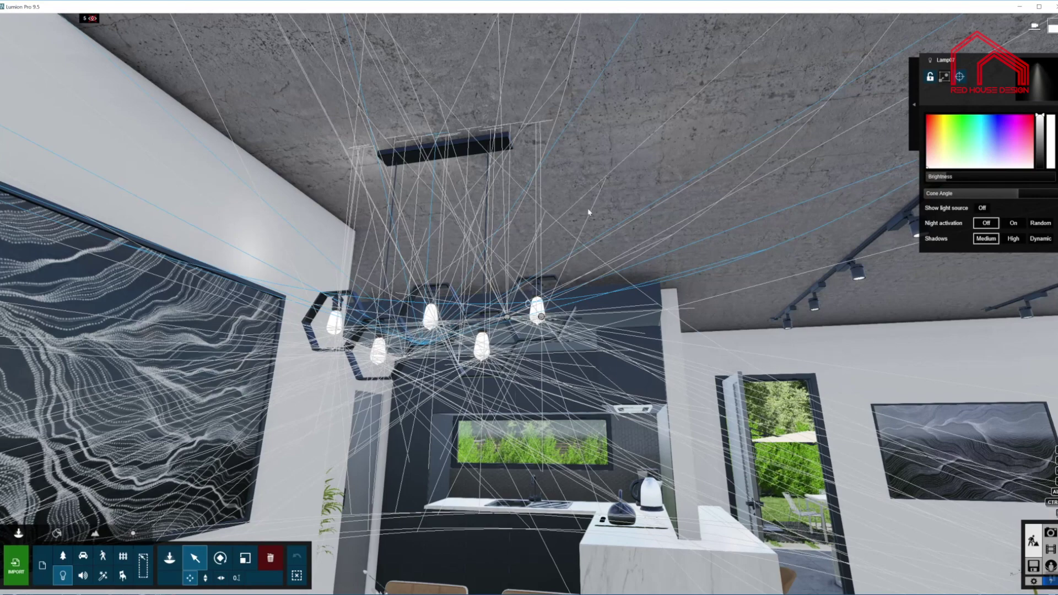
{"action": "mouse_move", "coordinate": [440, 182]}
{"action": "right_mouse_down"}
{"action": "mouse_move", "coordinate": [406, 245]}
{"action": "mouse_move", "coordinate": [199, 289]}
{"action": "right_mouse_up"}
{"action": "mouse_move", "coordinate": [531, 304]}
{"action": "right_mouse_down"}
{"action": "mouse_move", "coordinate": [229, 270]}
{"action": "mouse_move", "coordinate": [204, 292]}
{"action": "right_mouse_up"}
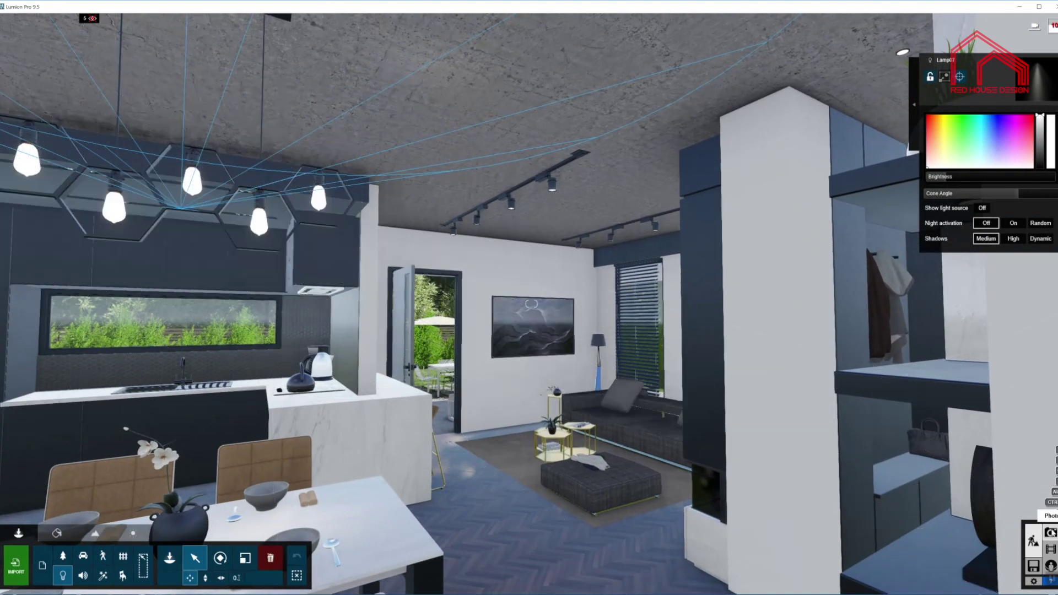
Switch to Photo mode, recall the camera view of photo 49 and lower the exposure of its Night style.
{"action": "left_click", "coordinate": [1050, 533]}
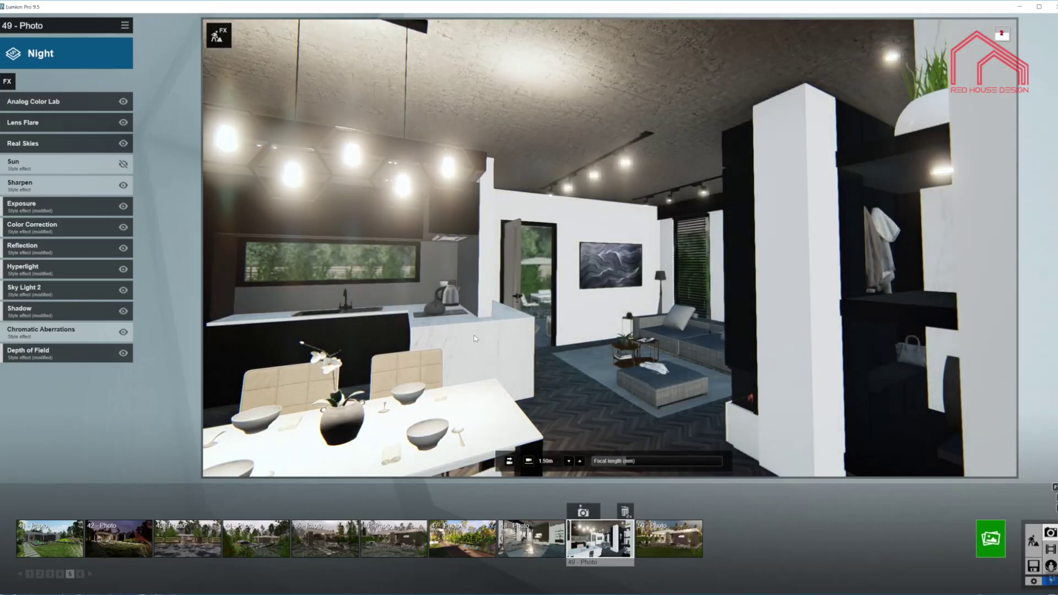
{"action": "left_click", "coordinate": [592, 537]}
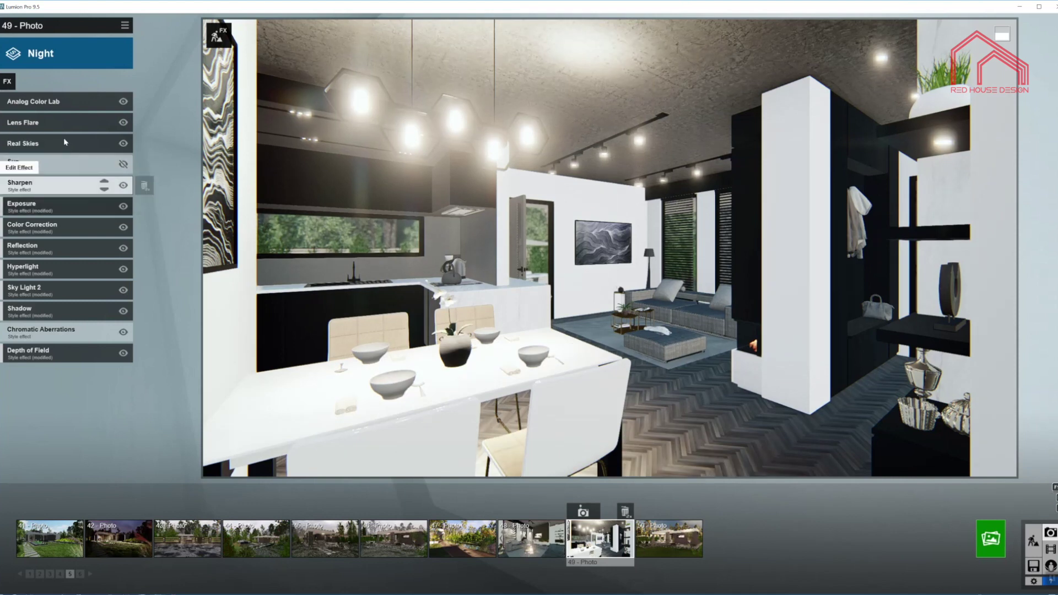
{"action": "left_click", "coordinate": [64, 210]}
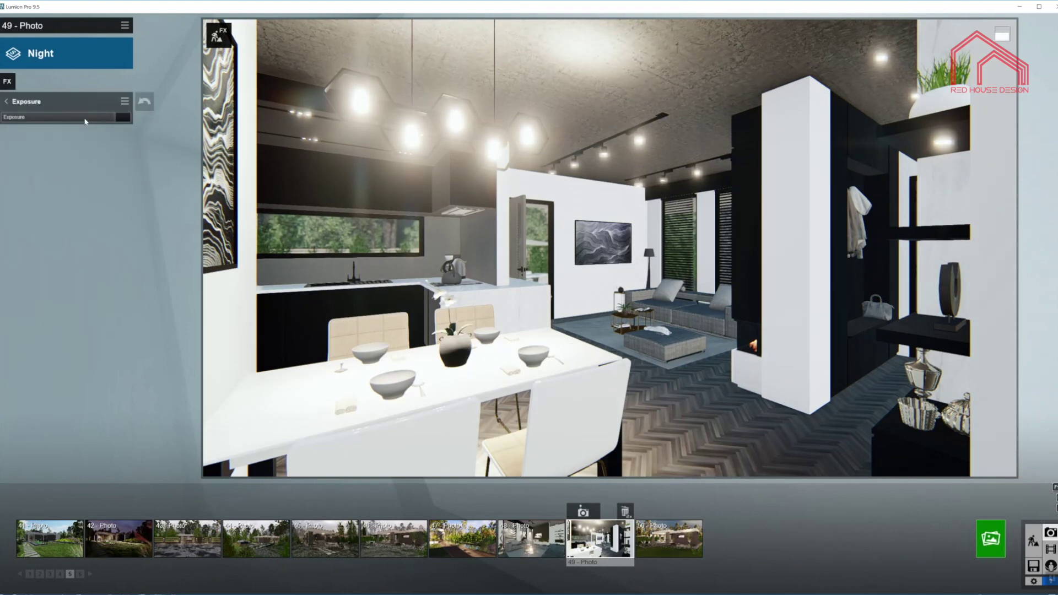
{"action": "left_click", "coordinate": [81, 121]}
{"action": "left_click_drag", "start_coordinate": [81, 120], "coordinate": [89, 121]}
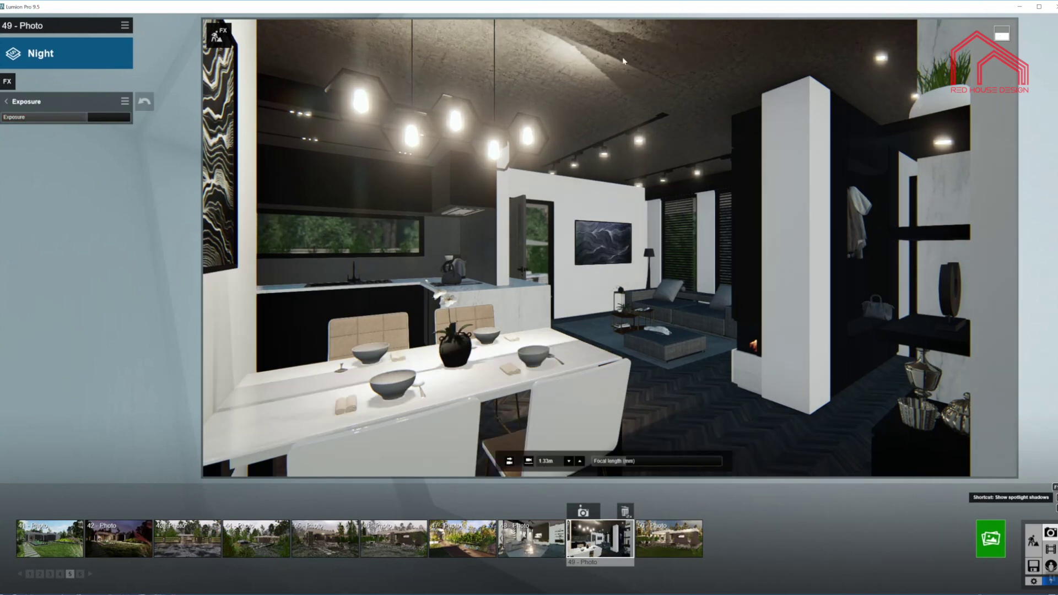
Return to build mode, show layer 3 and bring the recessed lights in the kitchen's suspended ceiling panel into view.
{"action": "left_click", "coordinate": [1032, 540]}
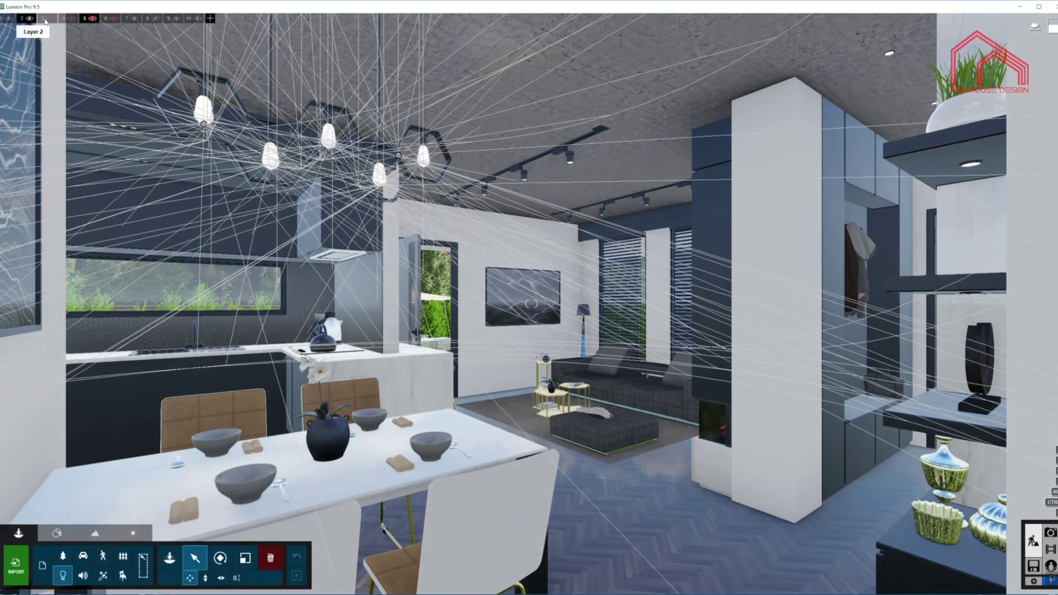
{"action": "left_click", "coordinate": [50, 18]}
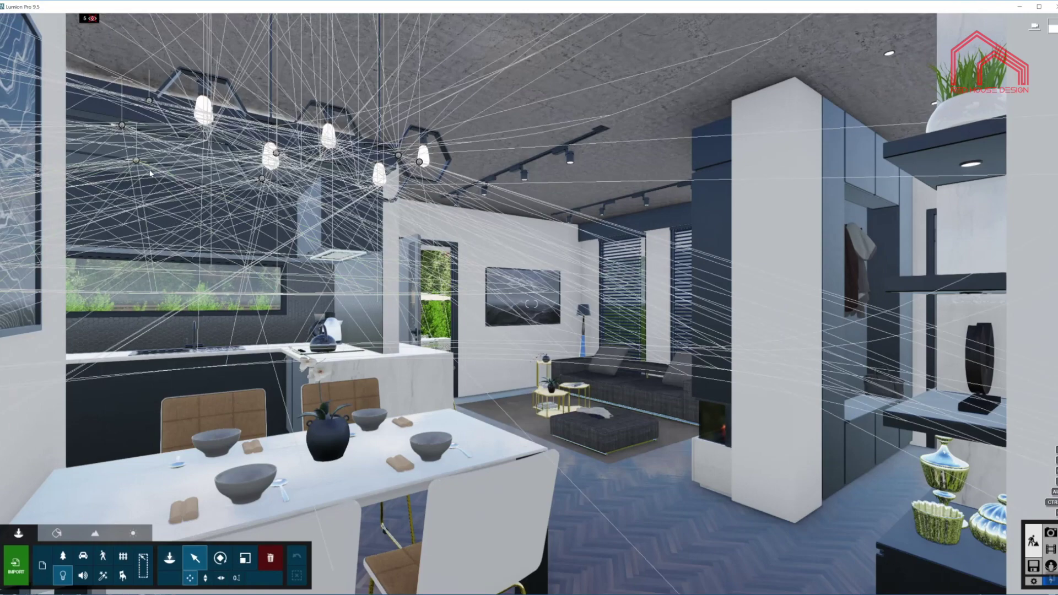
{"action": "key", "text": "w"}
{"action": "right_click_drag", "start_coordinate": [531, 304], "coordinate": [466, 240]}
{"action": "key", "text": "w"}
{"action": "key", "text": "w"}
{"action": "key", "text": "s"}
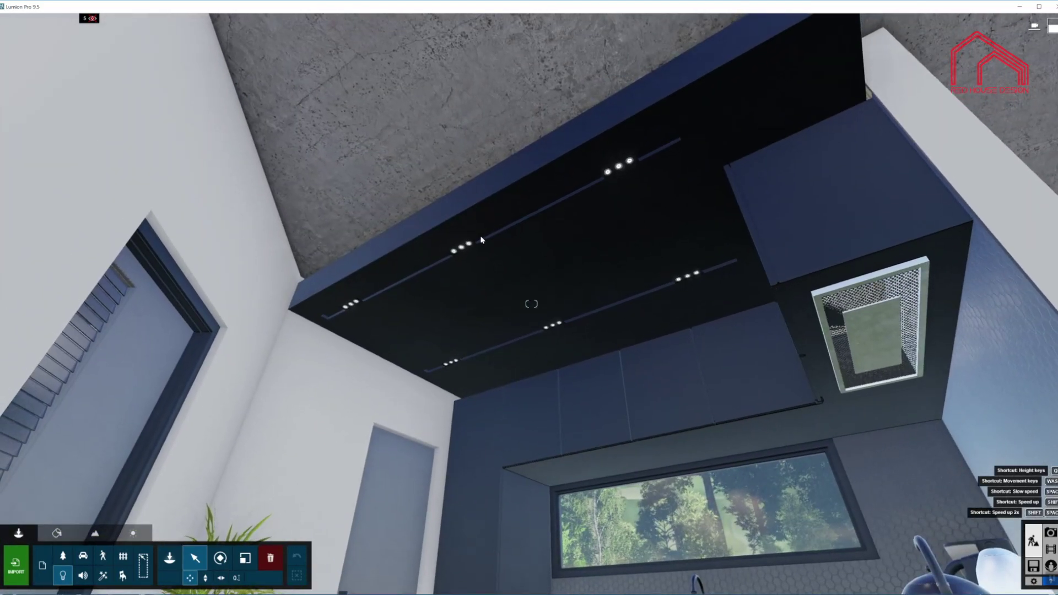
Select a recessed spotlight in the kitchen's suspended ceiling panel, examine its brightness and preview the lighting in photo 49.
{"action": "left_click", "coordinate": [350, 302]}
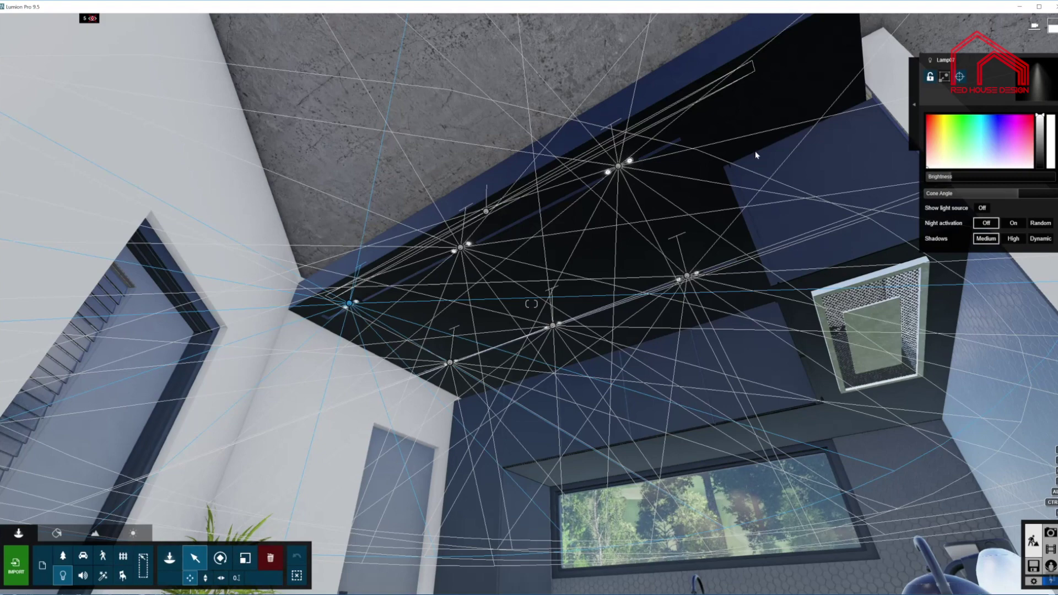
{"action": "mouse_move", "coordinate": [733, 58]}
{"action": "right_mouse_down"}
{"action": "mouse_move", "coordinate": [854, 146]}
{"action": "mouse_move", "coordinate": [802, 129]}
{"action": "mouse_move", "coordinate": [783, 91]}
{"action": "mouse_move", "coordinate": [742, 58]}
{"action": "right_mouse_up"}
{"action": "mouse_move", "coordinate": [951, 178]}
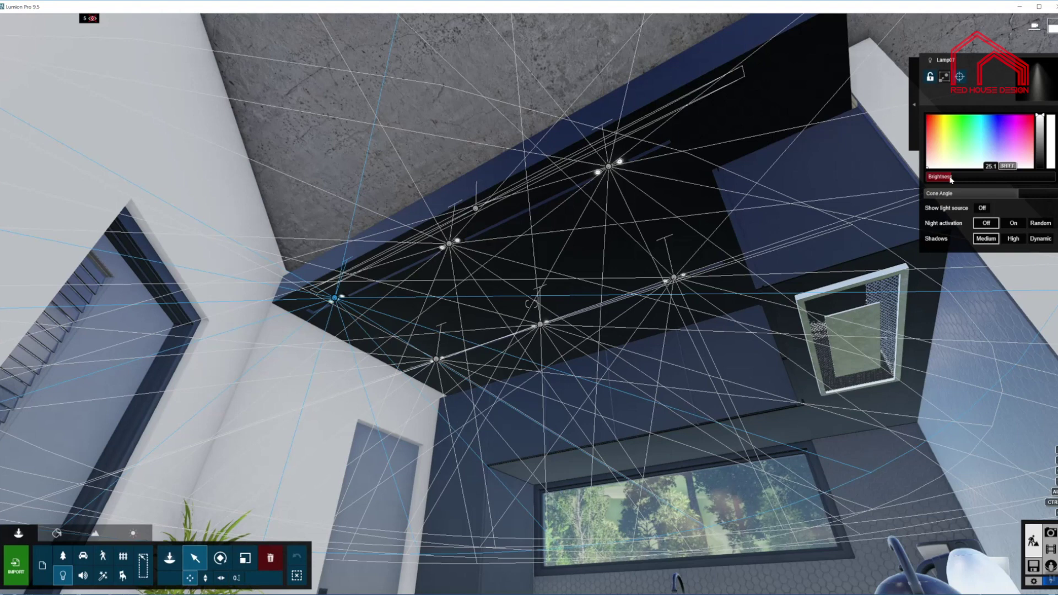
{"action": "left_click_drag", "start_coordinate": [952, 181], "coordinate": [953, 179]}
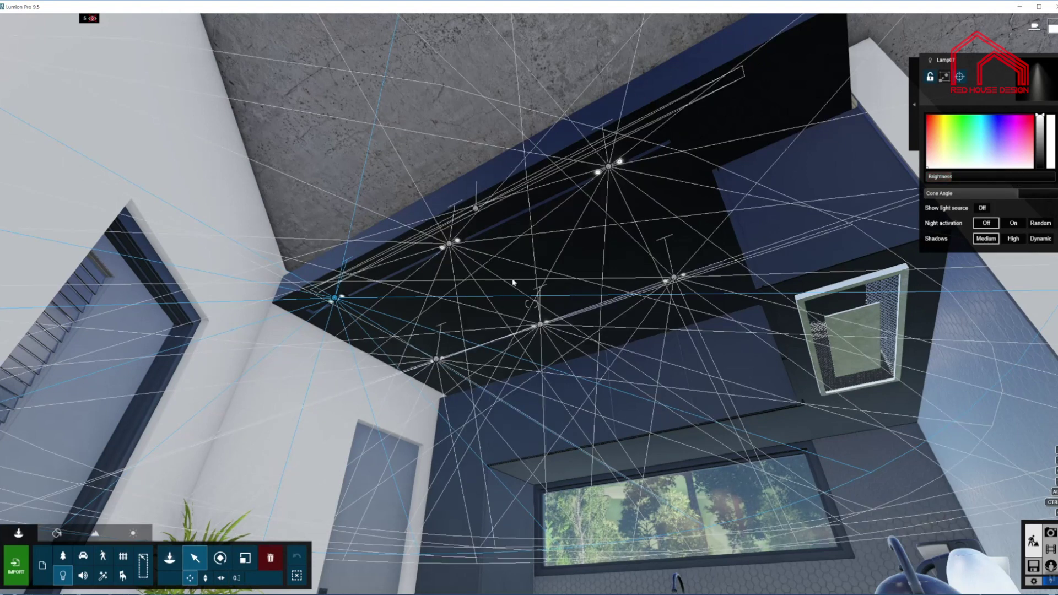
{"action": "right_click_drag", "start_coordinate": [589, 212], "coordinate": [574, 239]}
{"action": "right_click_drag", "start_coordinate": [685, 206], "coordinate": [685, 205]}
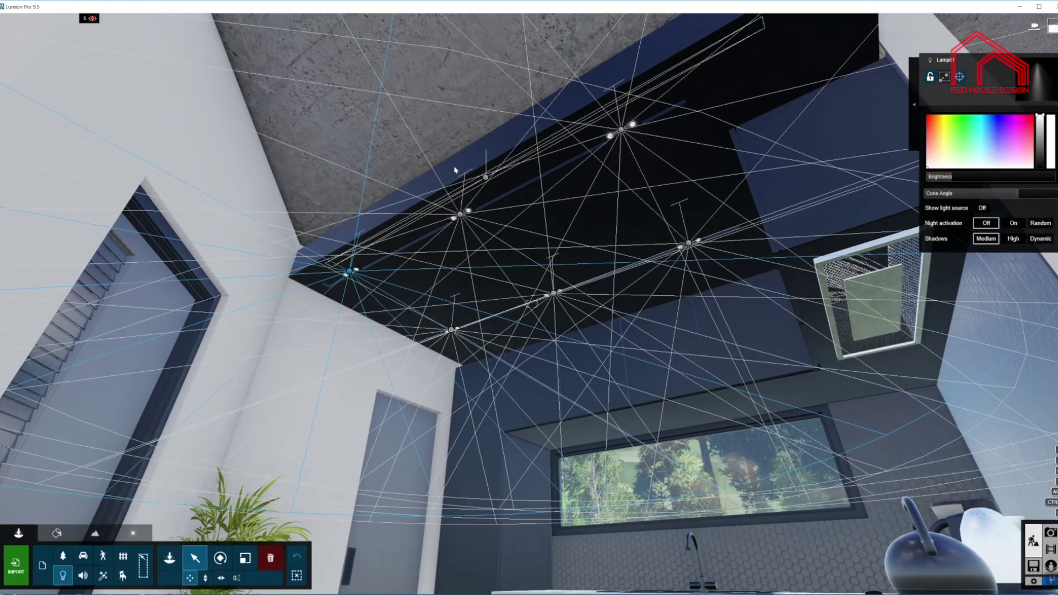
{"action": "right_click_drag", "start_coordinate": [531, 304], "coordinate": [530, 303]}
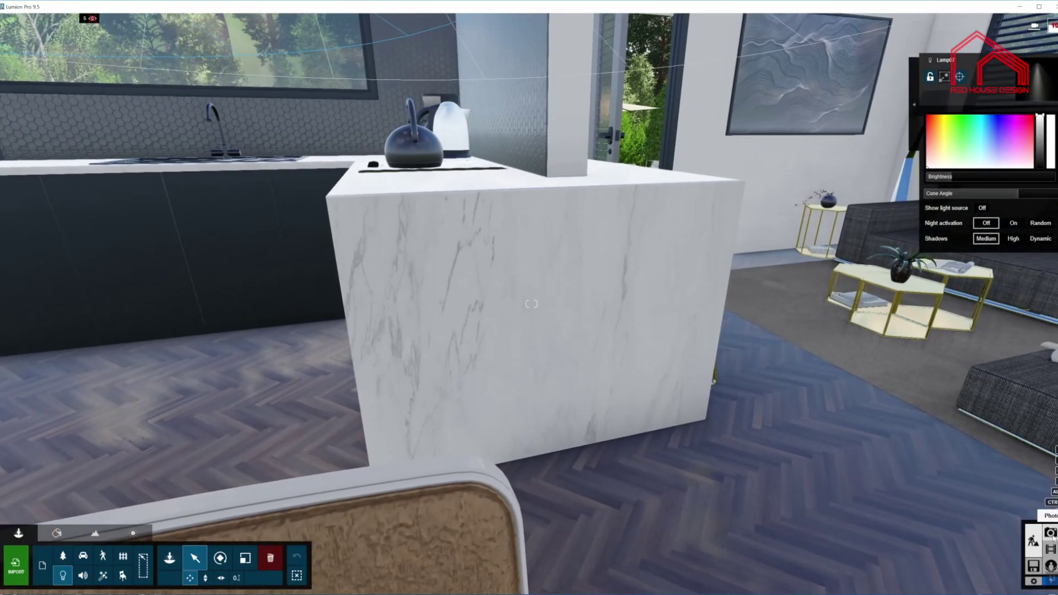
{"action": "left_click", "coordinate": [1050, 534]}
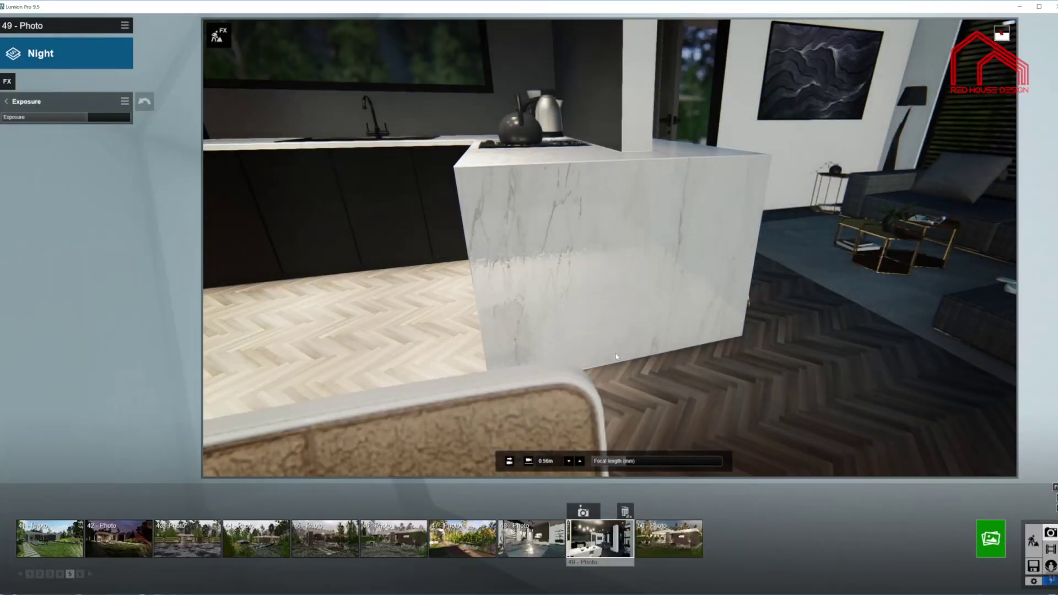
{"action": "left_click", "coordinate": [629, 539]}
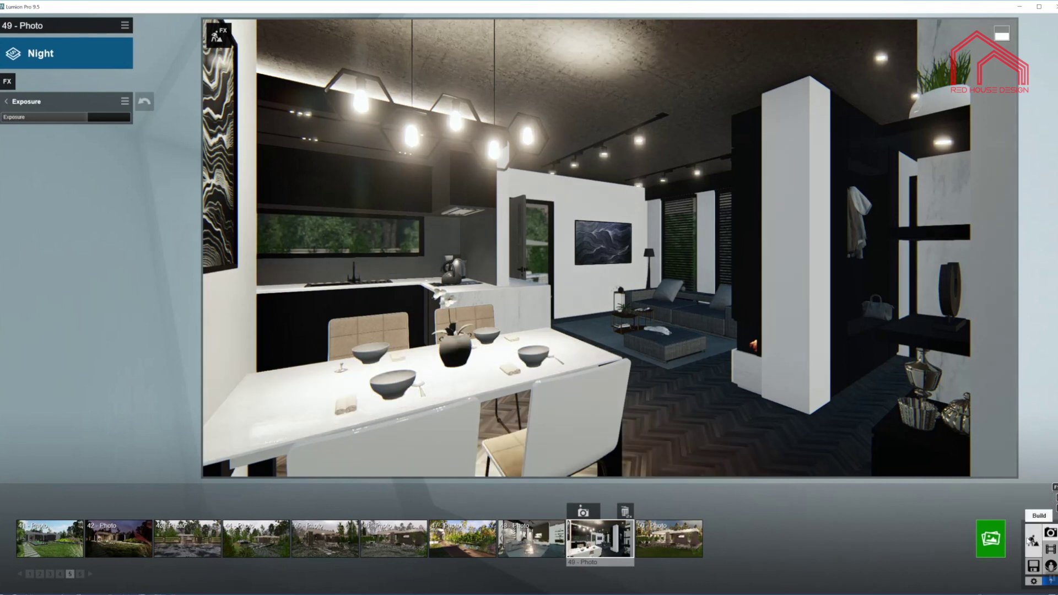
Return to build mode and select the line light hidden along the upper front edge of the suspended kitchen panel.
{"action": "left_click", "coordinate": [1031, 541]}
{"action": "key", "text": "w"}
{"action": "right_click_drag", "start_coordinate": [531, 304], "coordinate": [604, 362]}
{"action": "key", "text": "w"}
{"action": "key", "text": "q"}
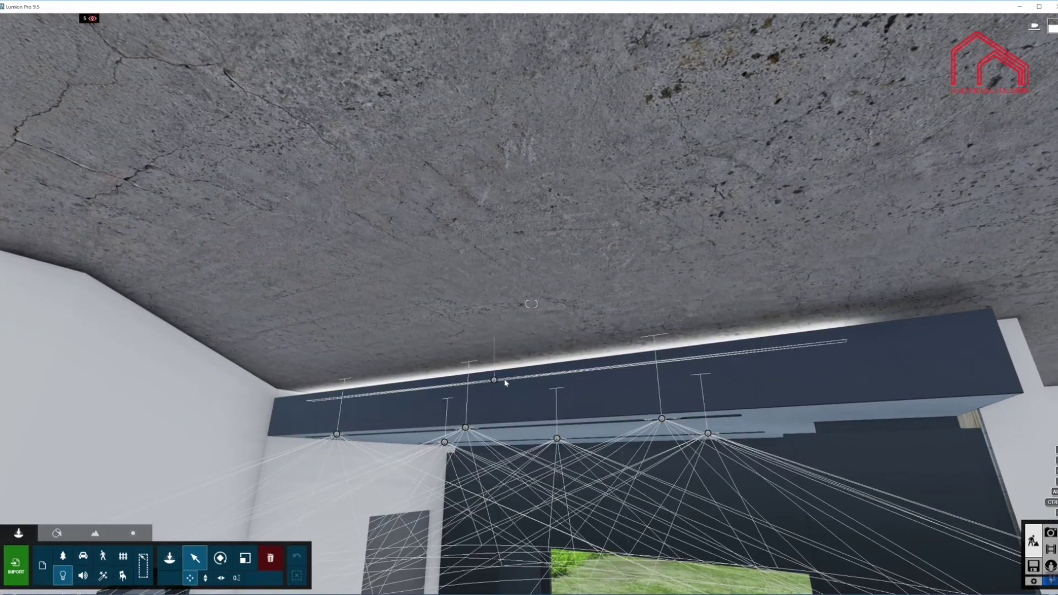
{"action": "left_click", "coordinate": [495, 380]}
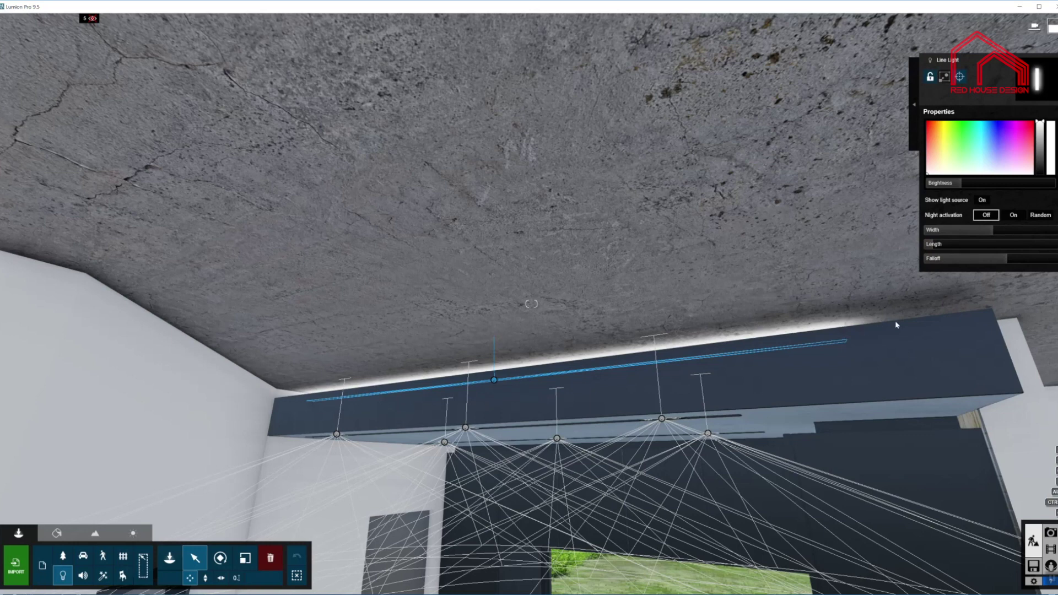
Examine the line light's properties and placement between the kitchen panel and ceiling, and preview its glow in photo 49.
{"action": "mouse_move", "coordinate": [496, 383]}
{"action": "mouse_move", "coordinate": [528, 376]}
{"action": "right_mouse_down"}
{"action": "mouse_move", "coordinate": [551, 344]}
{"action": "mouse_move", "coordinate": [533, 362]}
{"action": "right_mouse_up"}
{"action": "key", "text": "w"}
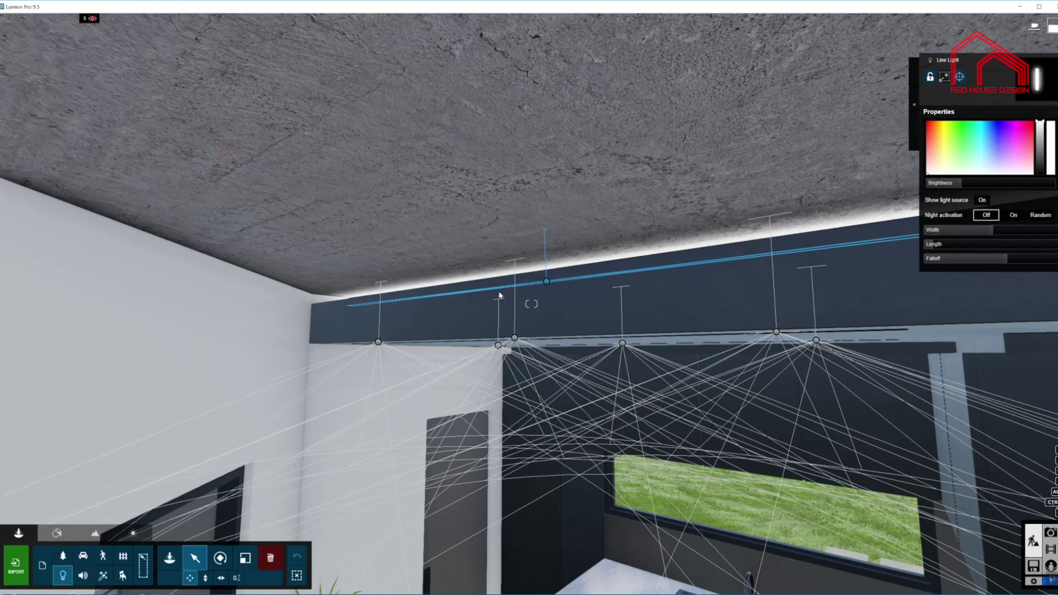
{"action": "key", "text": "s"}
{"action": "right_click_drag", "start_coordinate": [546, 281], "coordinate": [553, 333]}
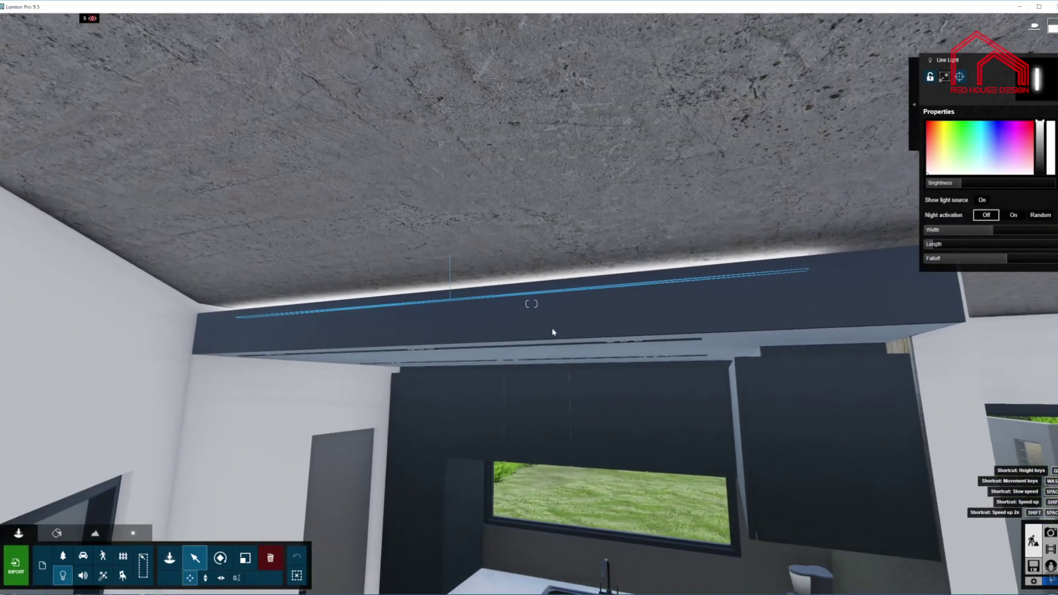
{"action": "mouse_move", "coordinate": [453, 300]}
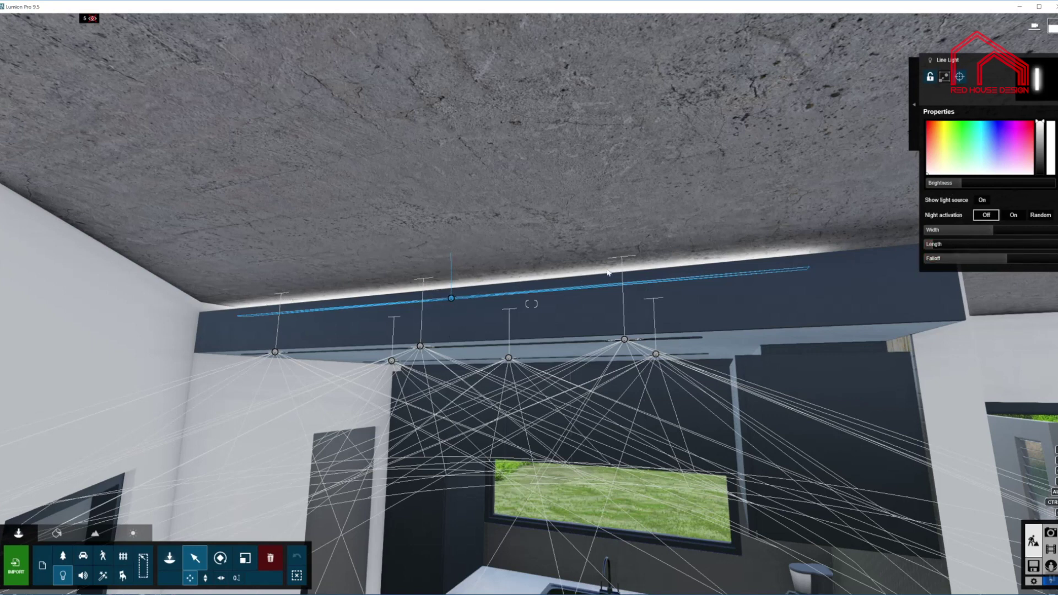
{"action": "right_click_drag", "start_coordinate": [448, 319], "coordinate": [407, 303]}
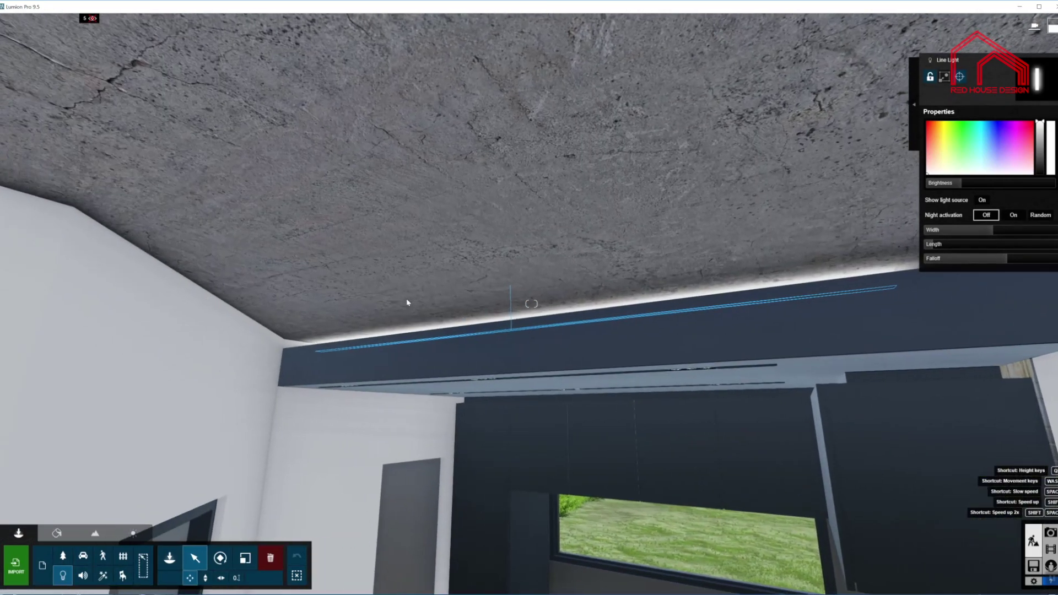
{"action": "left_click", "coordinate": [1051, 532]}
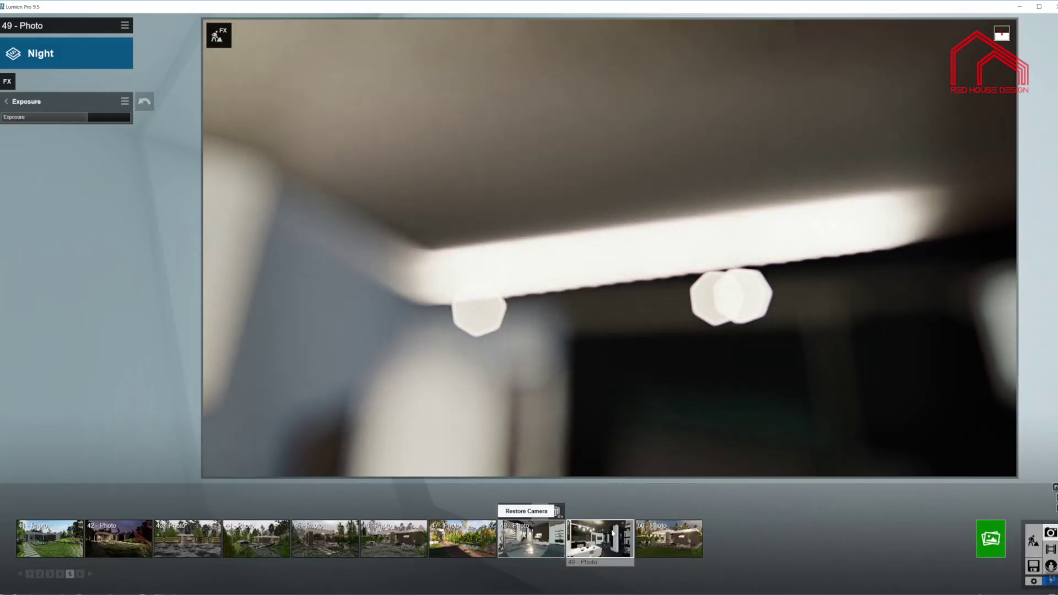
{"action": "left_click", "coordinate": [612, 533]}
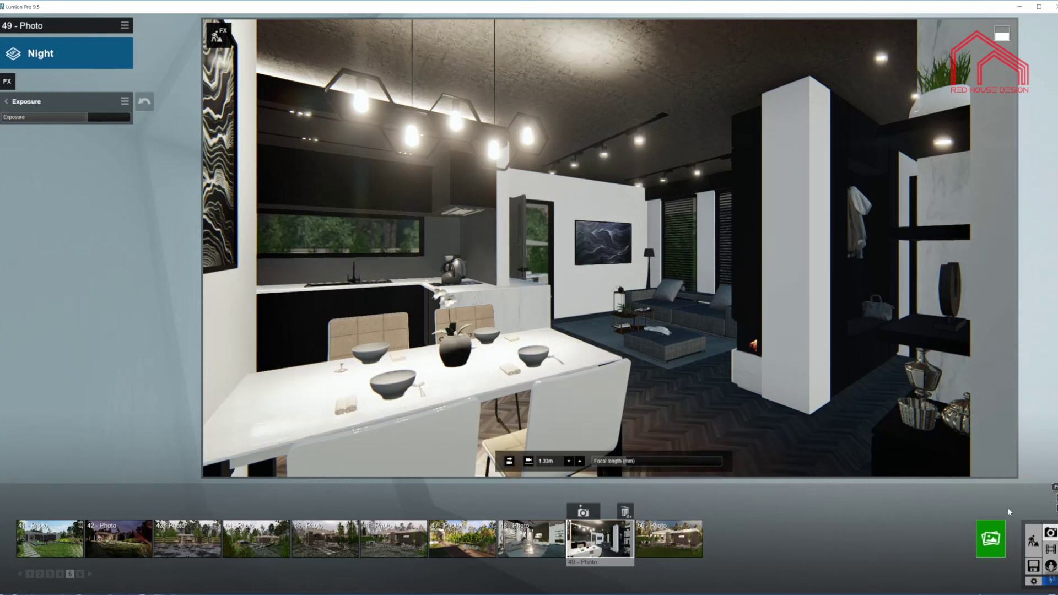
Return to build mode, show layer 4 and bring the lights of the hallway and wall shelves into view.
{"action": "left_click", "coordinate": [1033, 540]}
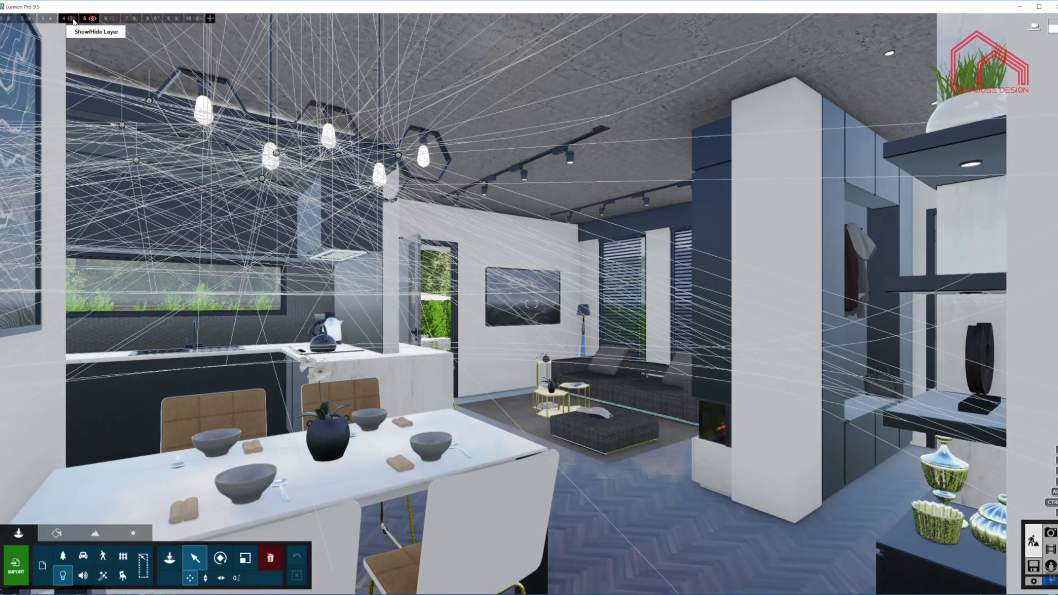
{"action": "left_click", "coordinate": [73, 21]}
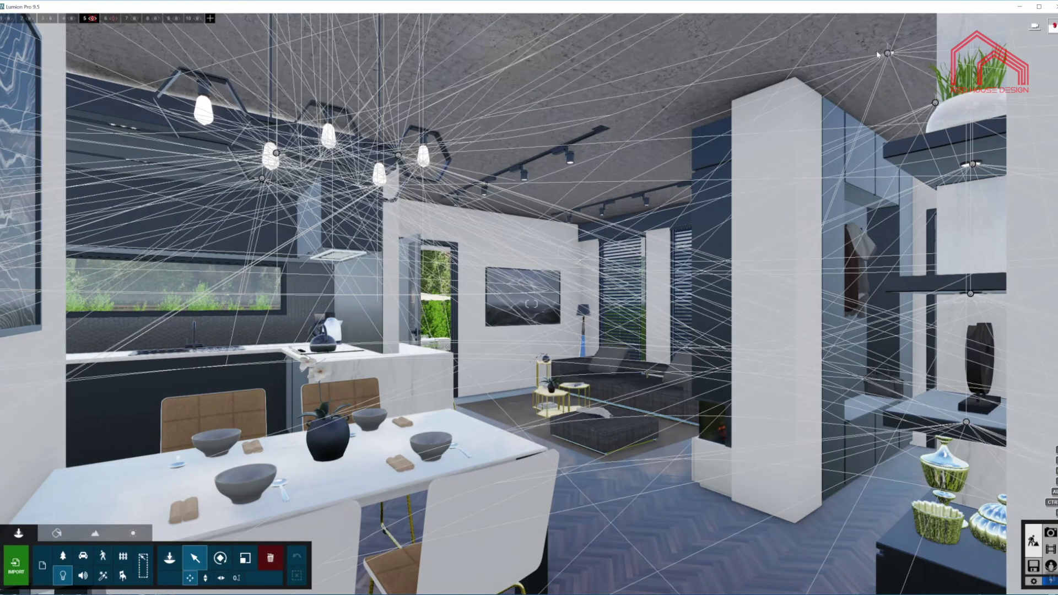
{"action": "right_click_drag", "start_coordinate": [877, 55], "coordinate": [1036, 63]}
{"action": "key", "text": "w"}
{"action": "key", "text": "s"}
{"action": "right_click_drag", "start_coordinate": [531, 353], "coordinate": [669, 277]}
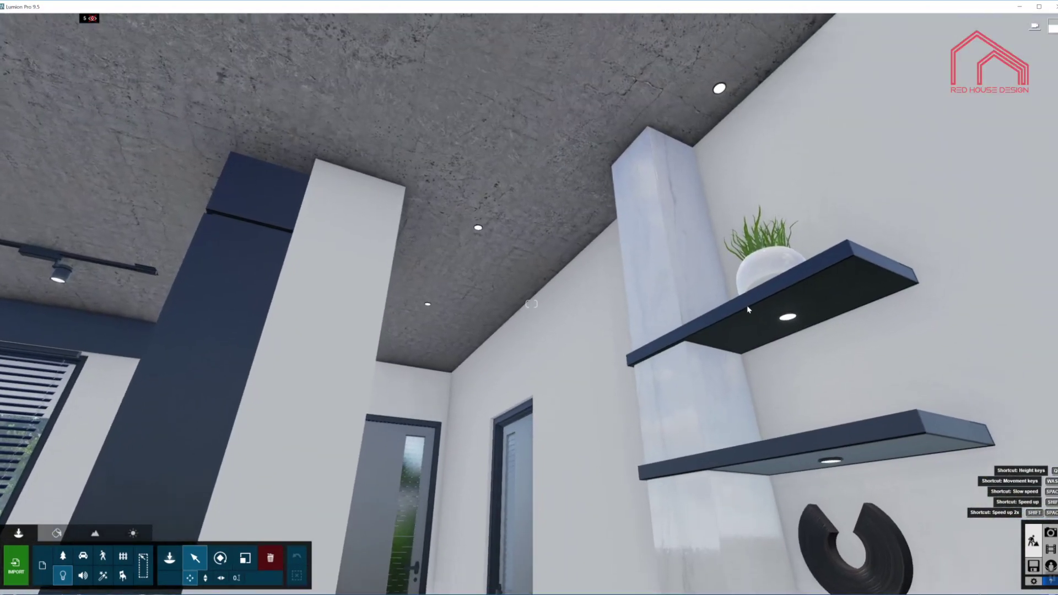
Select the ceiling spotlights above the shelves and in the hallway, examine their brightness and preview the lighting in photo 49.
{"action": "left_click", "coordinate": [720, 88]}
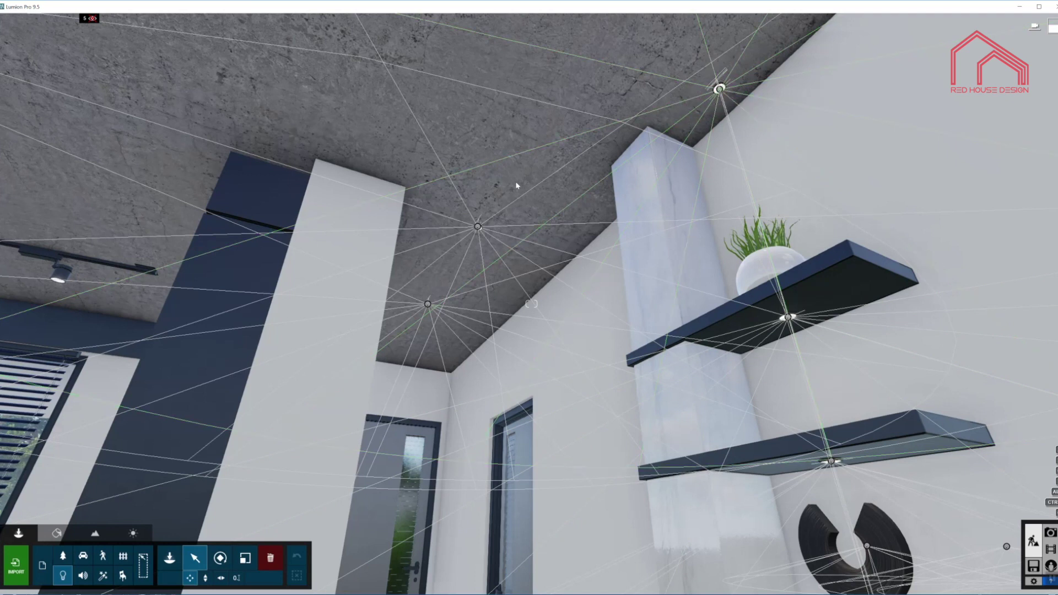
{"action": "left_click", "coordinate": [478, 228]}
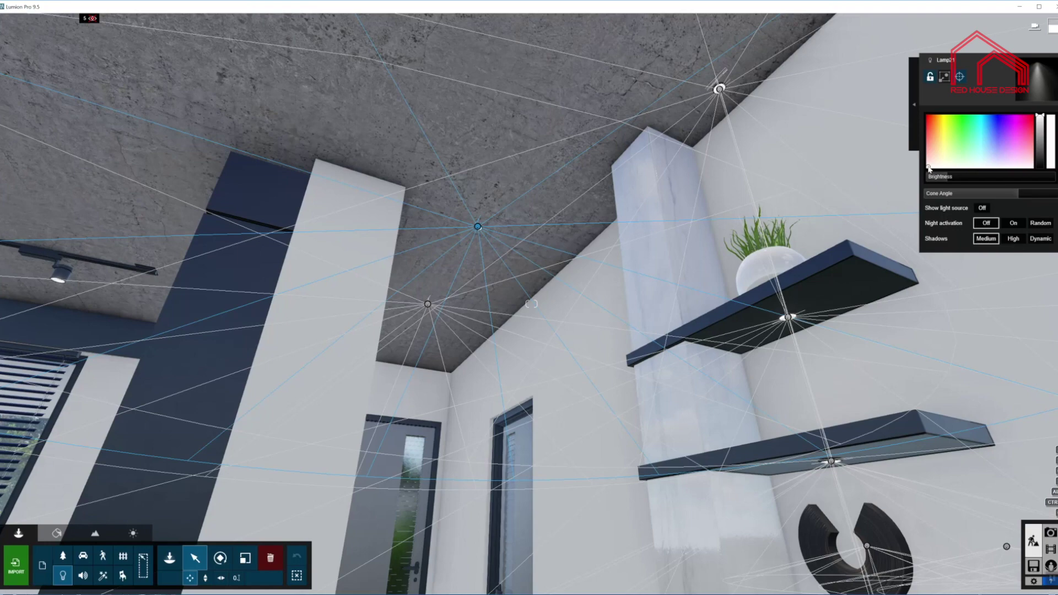
{"action": "left_click_drag", "start_coordinate": [944, 180], "coordinate": [946, 165]}
{"action": "right_click_drag", "start_coordinate": [767, 178], "coordinate": [667, 224]}
{"action": "right_click_drag", "start_coordinate": [794, 237], "coordinate": [783, 237]}
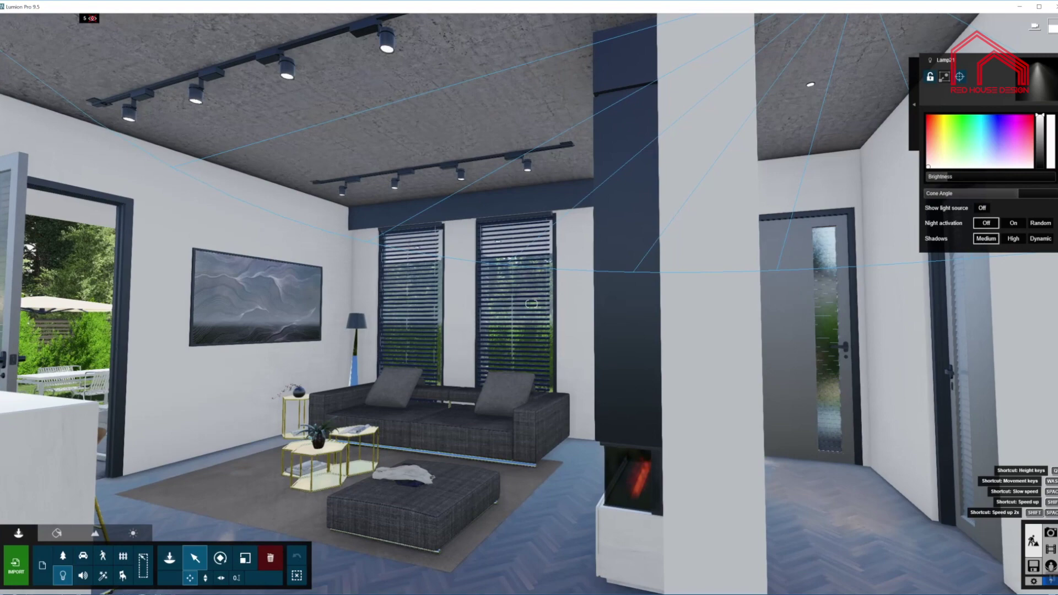
{"action": "left_click", "coordinate": [1051, 534]}
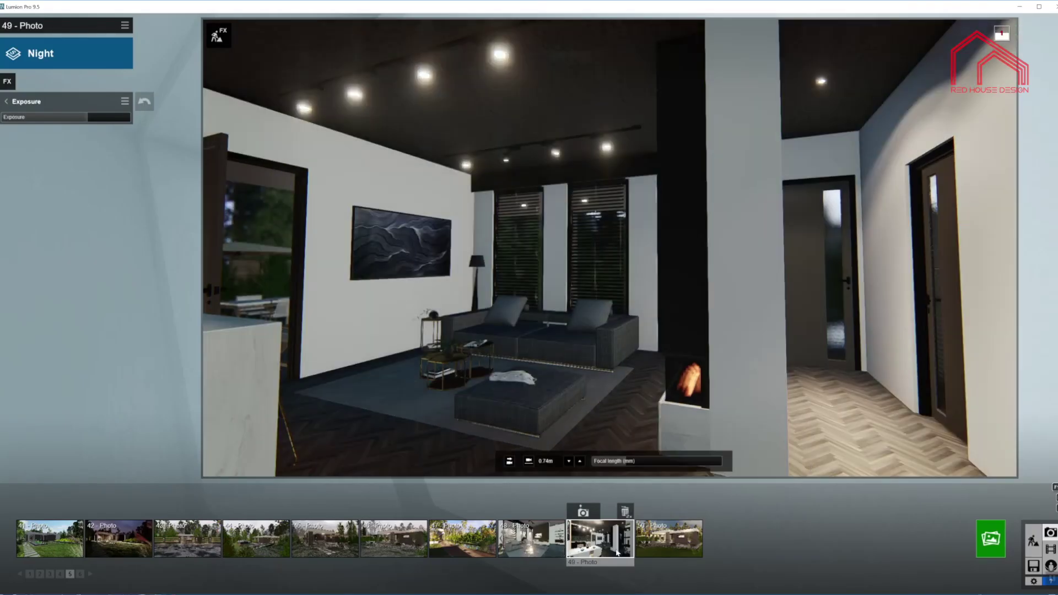
{"action": "left_click", "coordinate": [624, 547]}
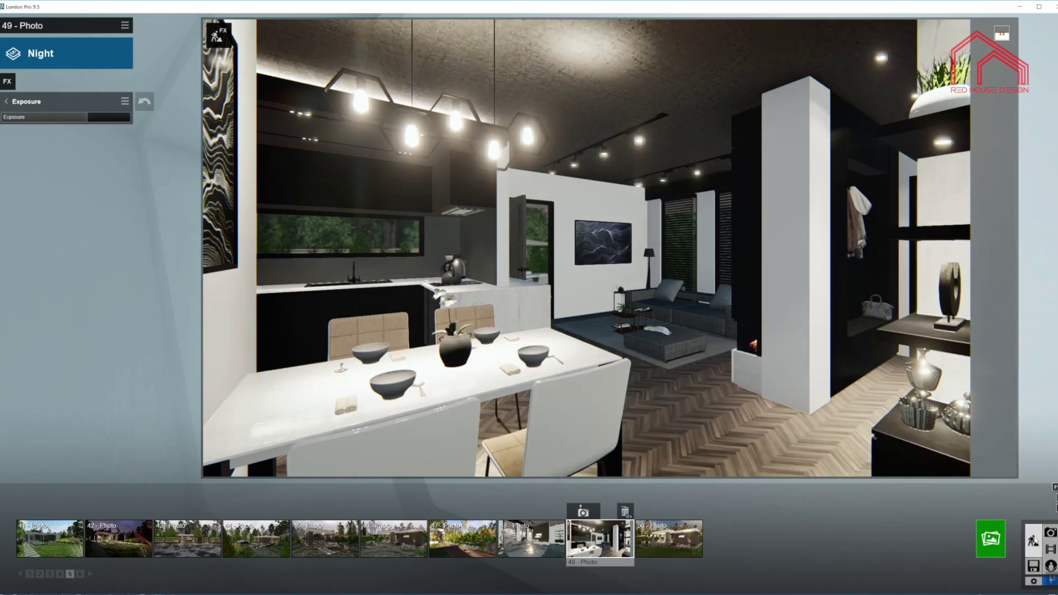
Return to build mode, show layer 5 and bring the living room's ceiling track lights into view.
{"action": "left_click", "coordinate": [1035, 541]}
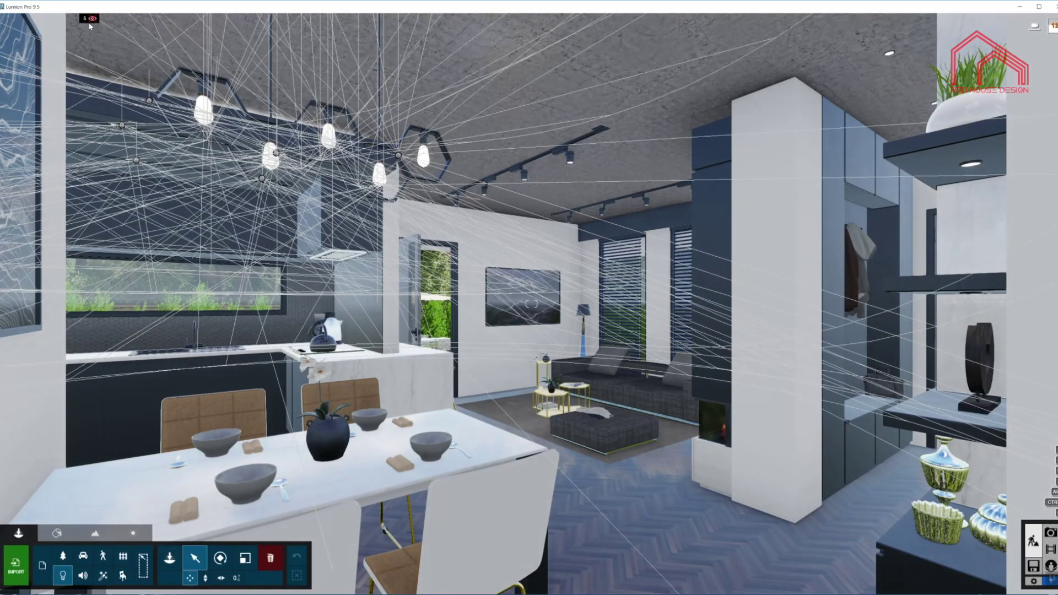
{"action": "mouse_move", "coordinate": [94, 19]}
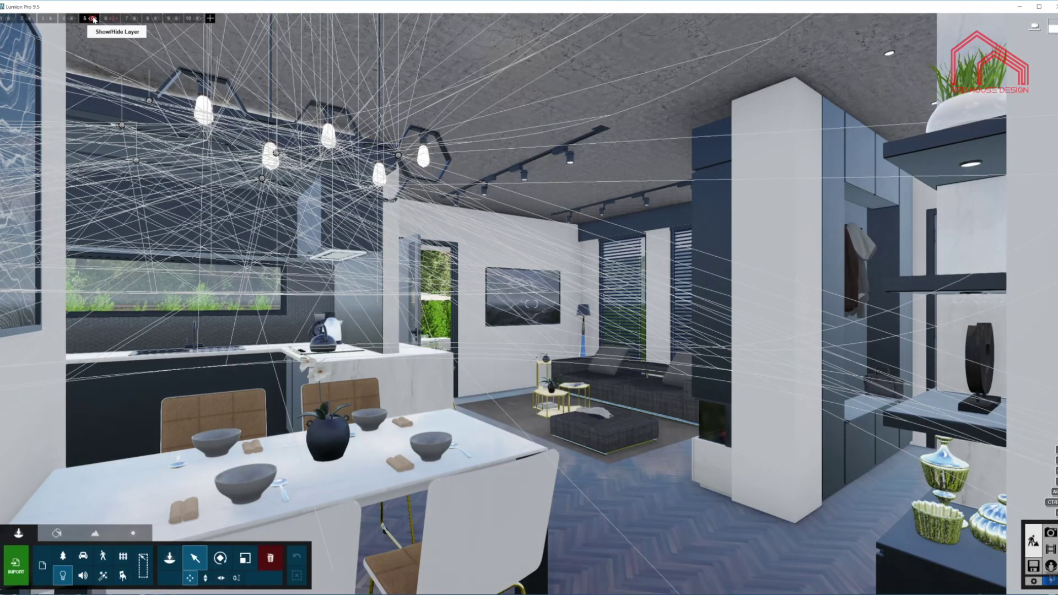
{"action": "left_click", "coordinate": [93, 19]}
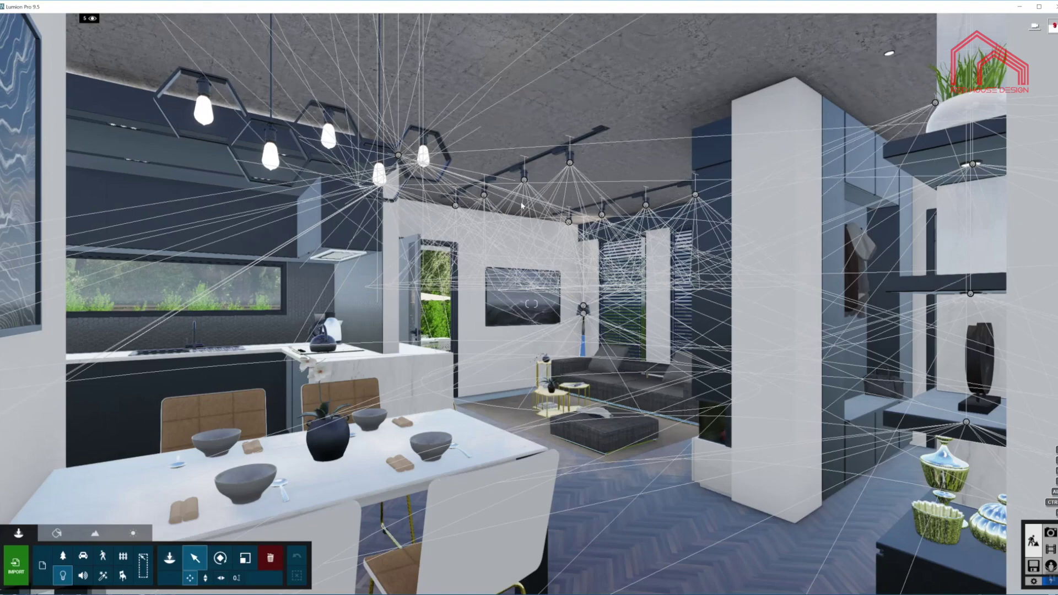
{"action": "key", "text": "s"}
{"action": "right_click_drag", "start_coordinate": [577, 183], "coordinate": [474, 124]}
{"action": "key", "text": "w"}
{"action": "key", "text": "w"}
{"action": "right_click_drag", "start_coordinate": [532, 303], "coordinate": [496, 229]}
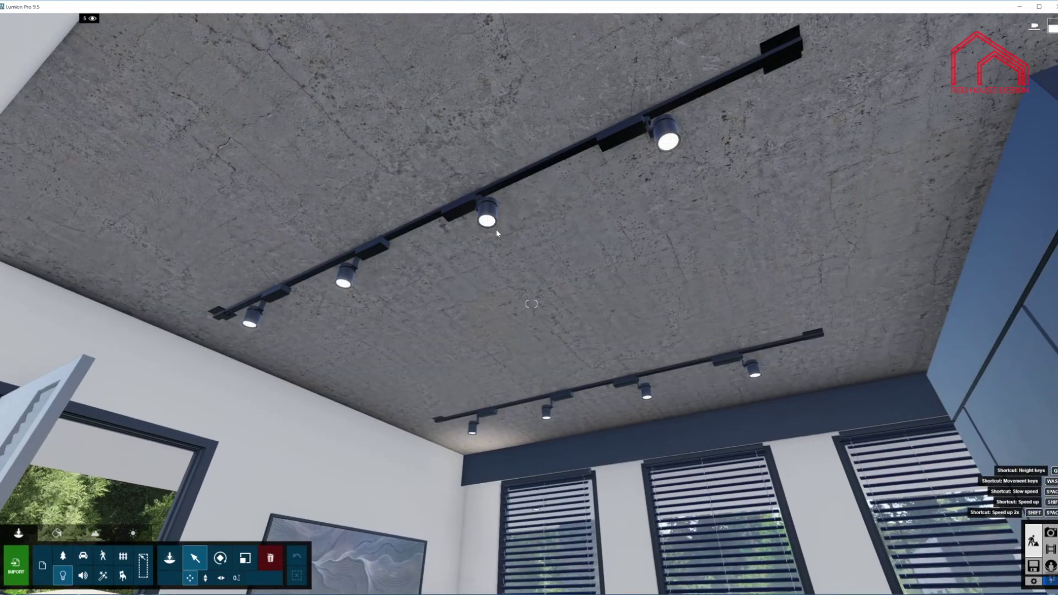
Select the second spotlight from the front on the living room's ceiling track and shift its light colour toward a near-white warm tone.
{"action": "left_click", "coordinate": [487, 221]}
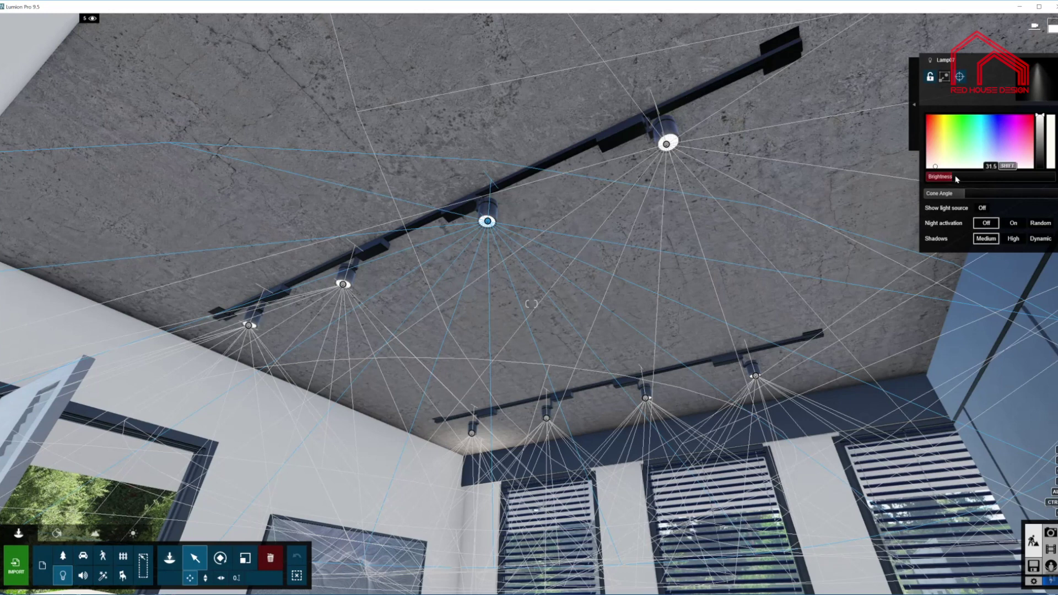
{"action": "mouse_move", "coordinate": [949, 179]}
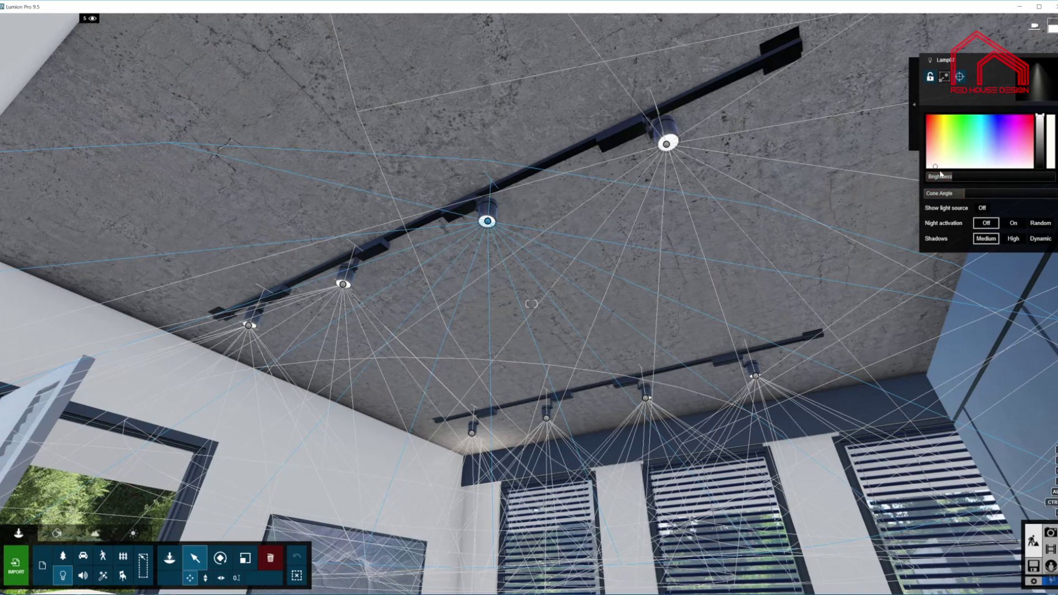
{"action": "left_click_drag", "start_coordinate": [936, 166], "coordinate": [930, 167]}
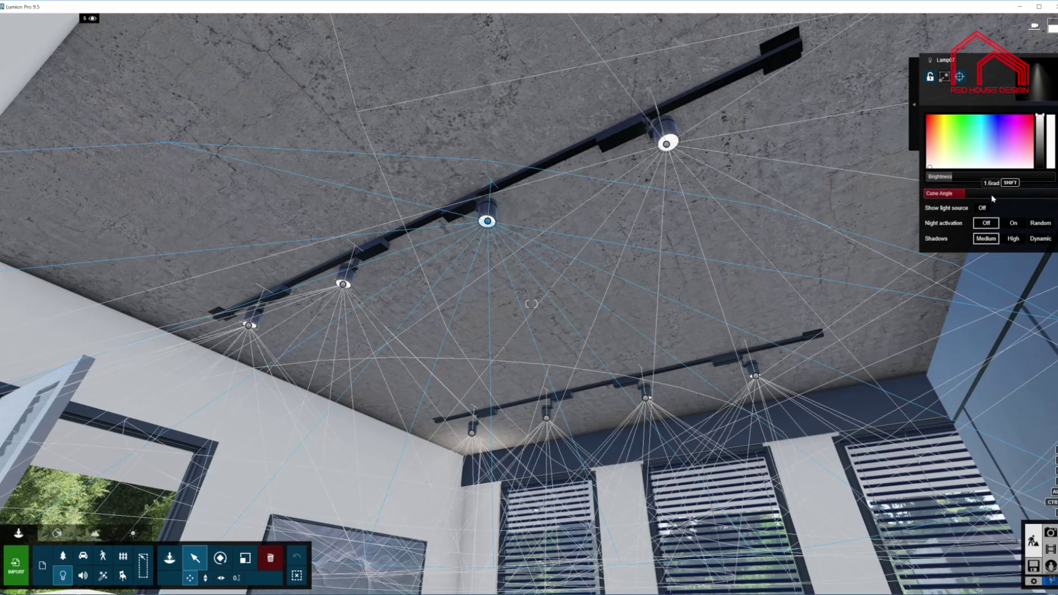
Bring the floor lamp beside the sofa into view and select its two spotlights, one after the other, to examine their directions.
{"action": "right_click_drag", "start_coordinate": [487, 338], "coordinate": [441, 507]}
{"action": "key", "text": "w"}
{"action": "right_click_drag", "start_coordinate": [547, 231], "coordinate": [547, 277]}
{"action": "key", "text": "w"}
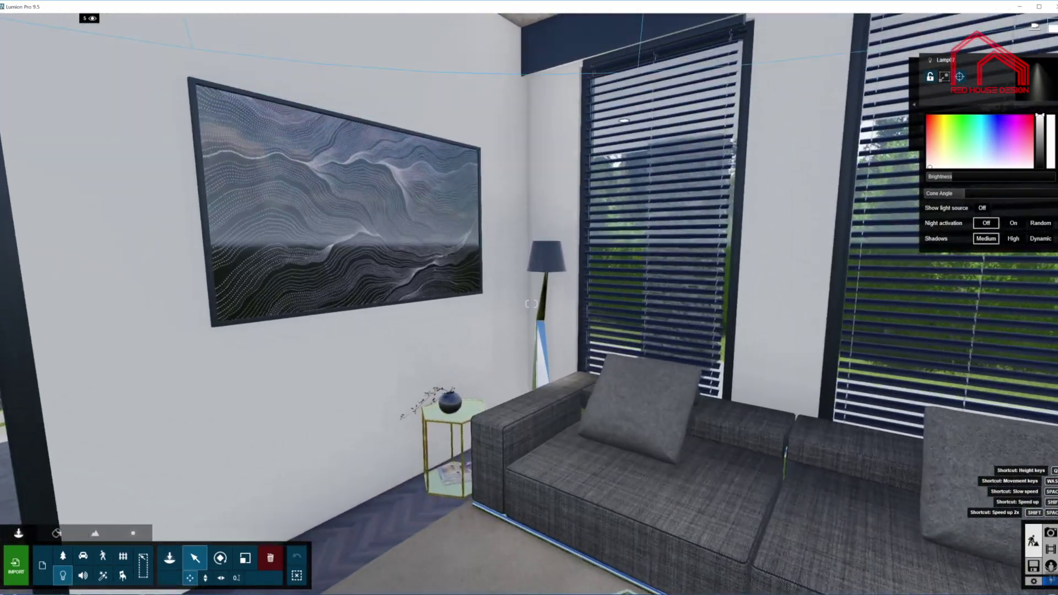
{"action": "left_click", "coordinate": [544, 253]}
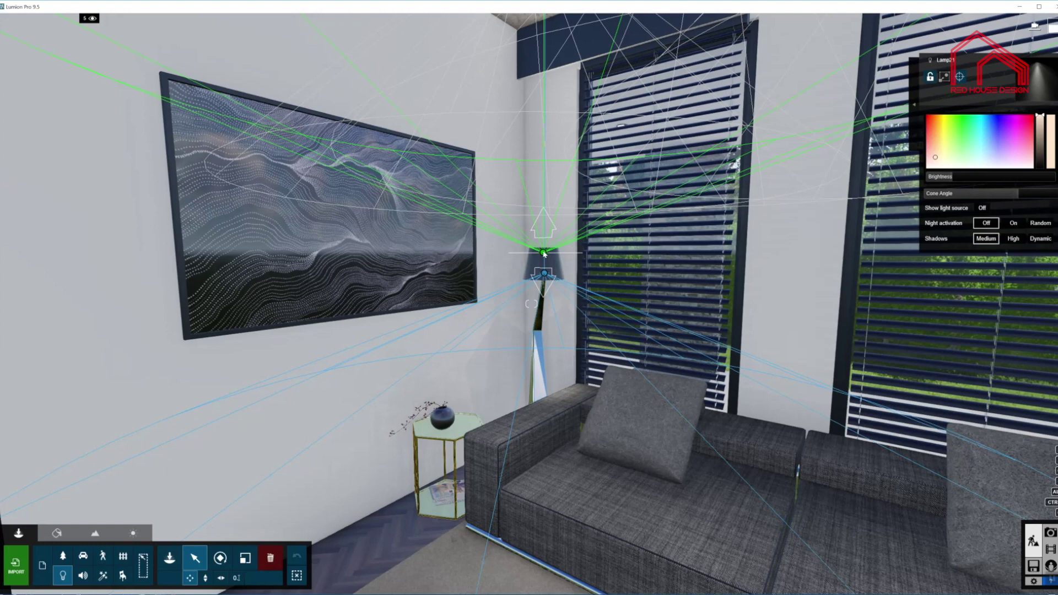
{"action": "left_click", "coordinate": [544, 275]}
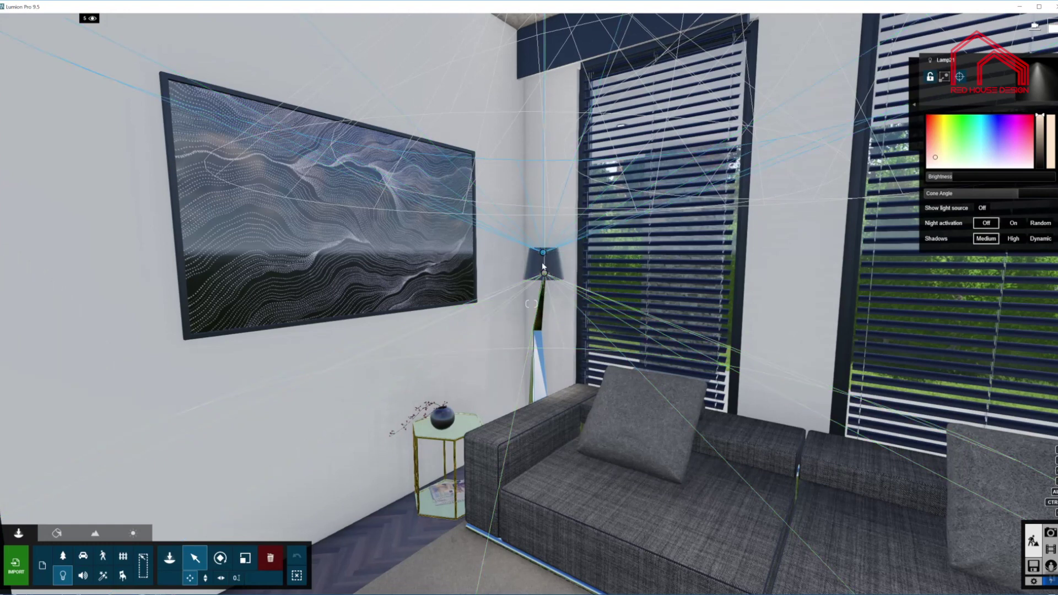
Examine the placement, direction and brightness of the upward spotlight inside the floor lamp's shade.
{"action": "key", "text": "s"}
{"action": "right_click_drag", "start_coordinate": [603, 316], "coordinate": [645, 305]}
{"action": "key", "text": "w"}
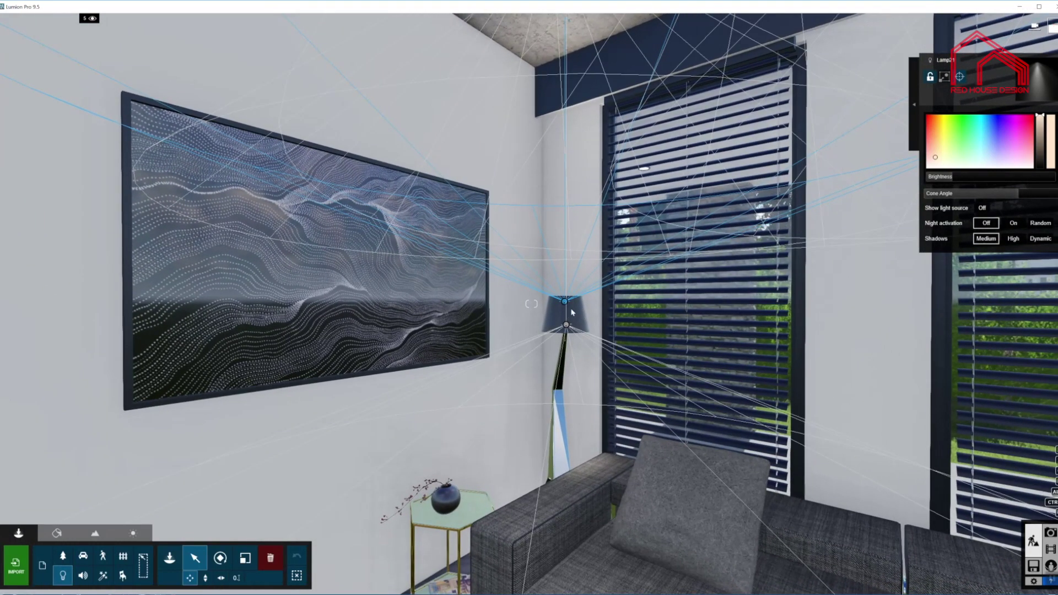
{"action": "mouse_move", "coordinate": [565, 303]}
{"action": "mouse_move", "coordinate": [612, 324]}
{"action": "right_mouse_down"}
{"action": "mouse_move", "coordinate": [537, 273]}
{"action": "mouse_move", "coordinate": [596, 332]}
{"action": "mouse_move", "coordinate": [614, 338]}
{"action": "mouse_move", "coordinate": [610, 330]}
{"action": "right_mouse_up"}
{"action": "key", "text": "s"}
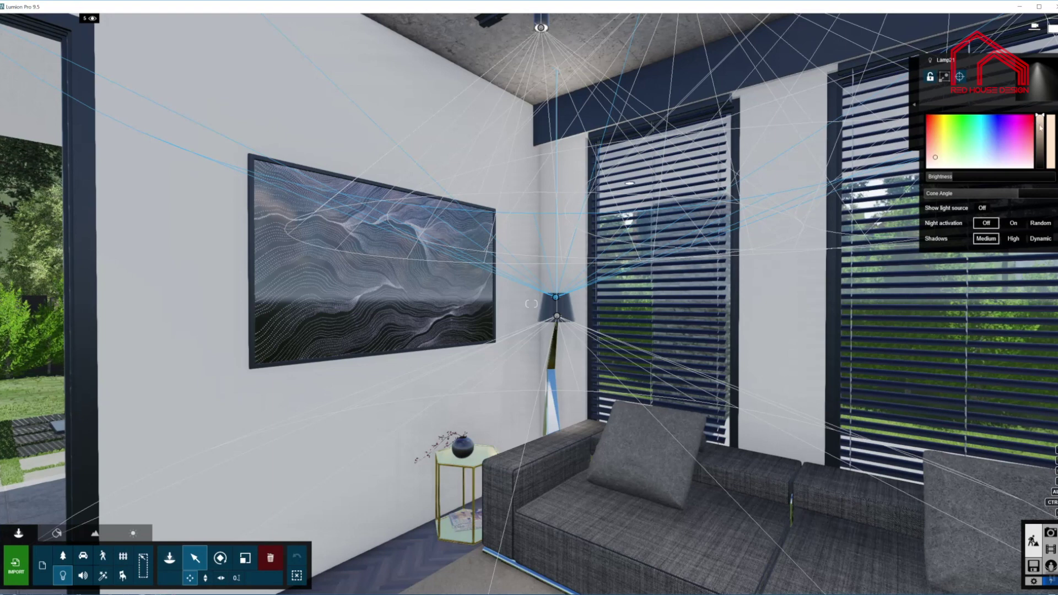
{"action": "mouse_move", "coordinate": [962, 176]}
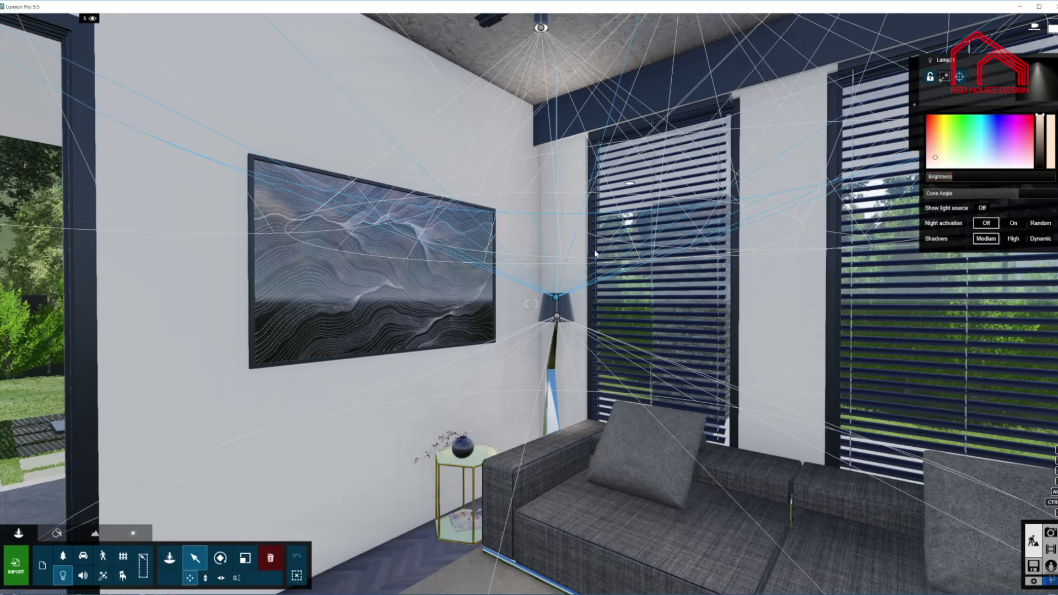
Frame the living room, preview its night lighting in Photo mode and reload the saved view of photo 49.
{"action": "right_click_drag", "start_coordinate": [641, 251], "coordinate": [562, 238]}
{"action": "key", "text": "s"}
{"action": "key", "text": "s"}
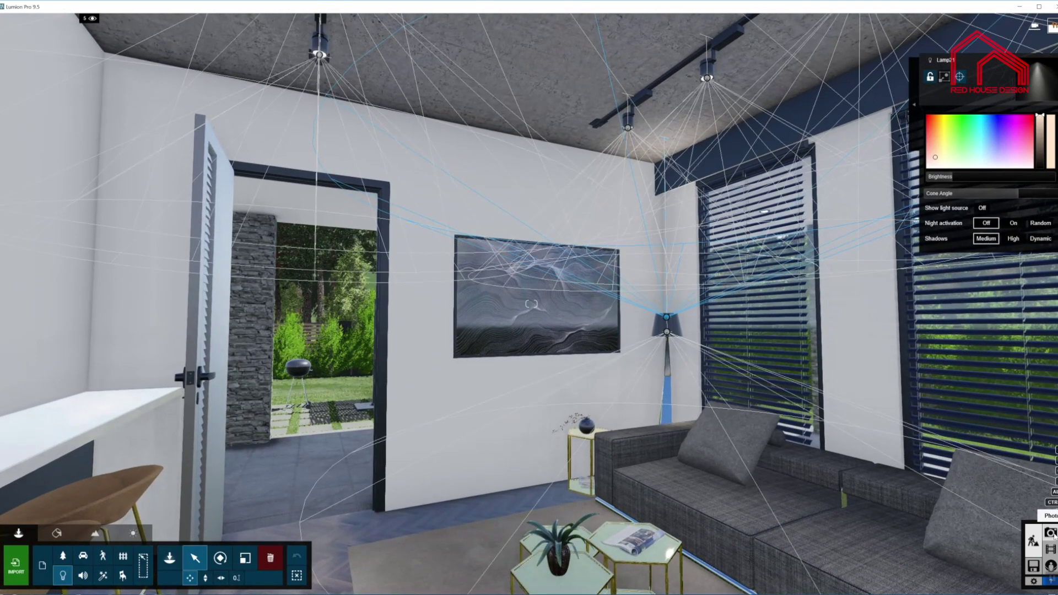
{"action": "left_click", "coordinate": [1051, 532]}
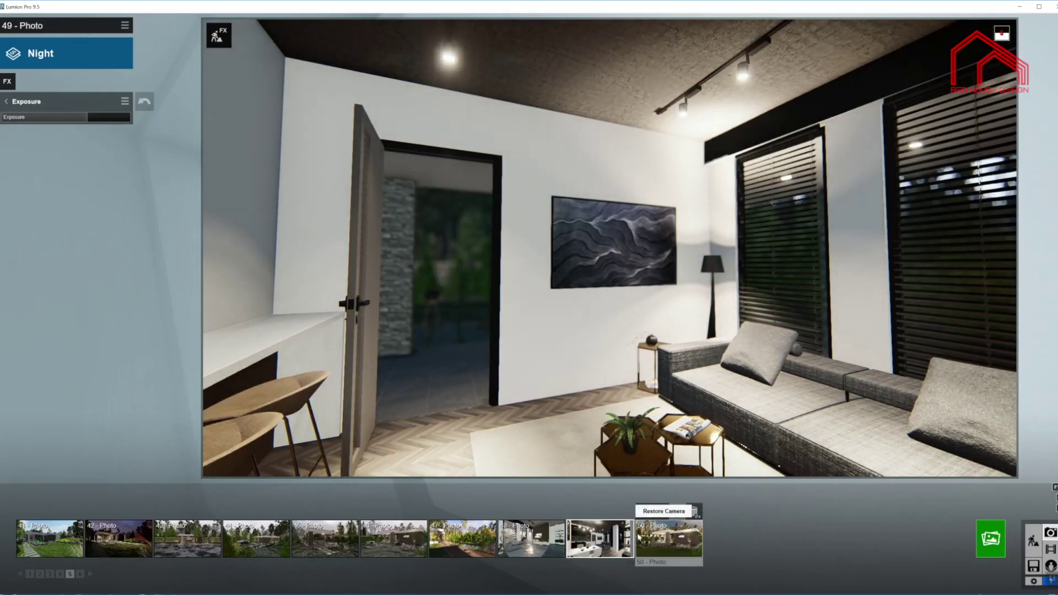
{"action": "left_click", "coordinate": [641, 538]}
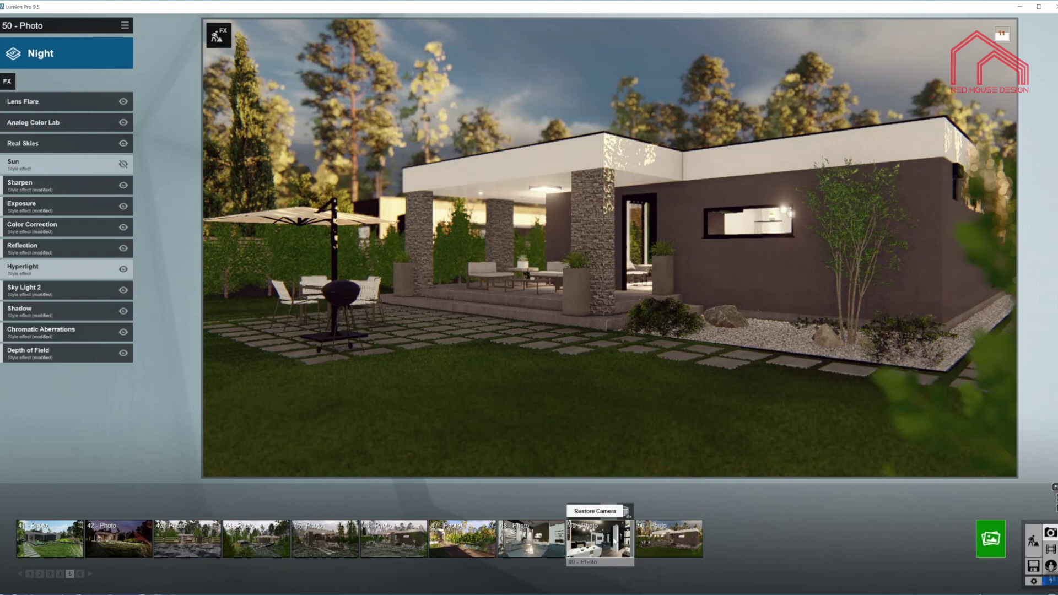
{"action": "left_click", "coordinate": [615, 541]}
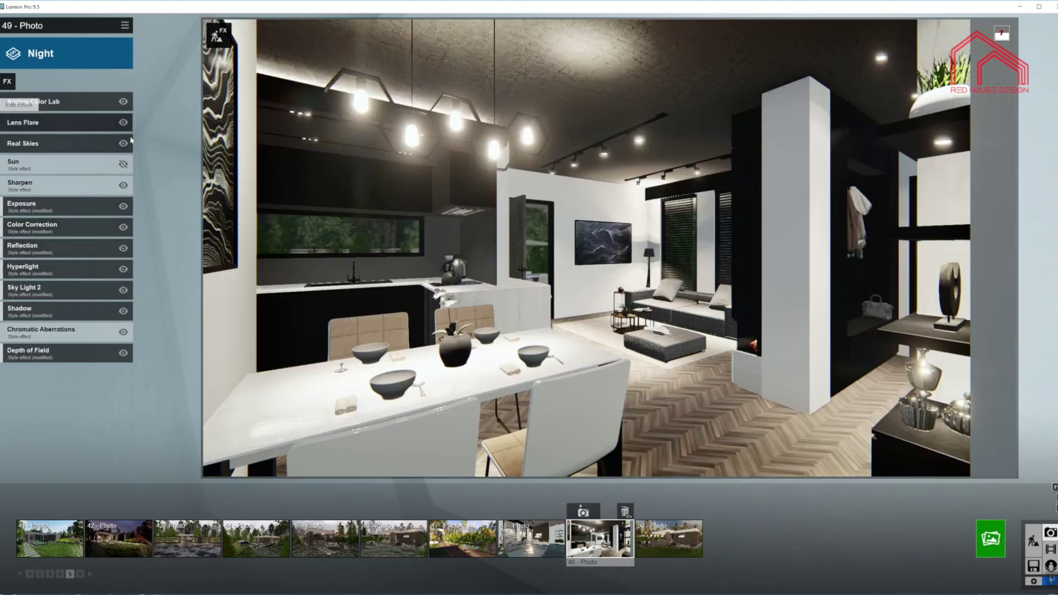
Compare photo 49's preview with spotlight shadows switched, check the light placement in build mode and return to Photo mode.
{"action": "mouse_move", "coordinate": [456, 310]}
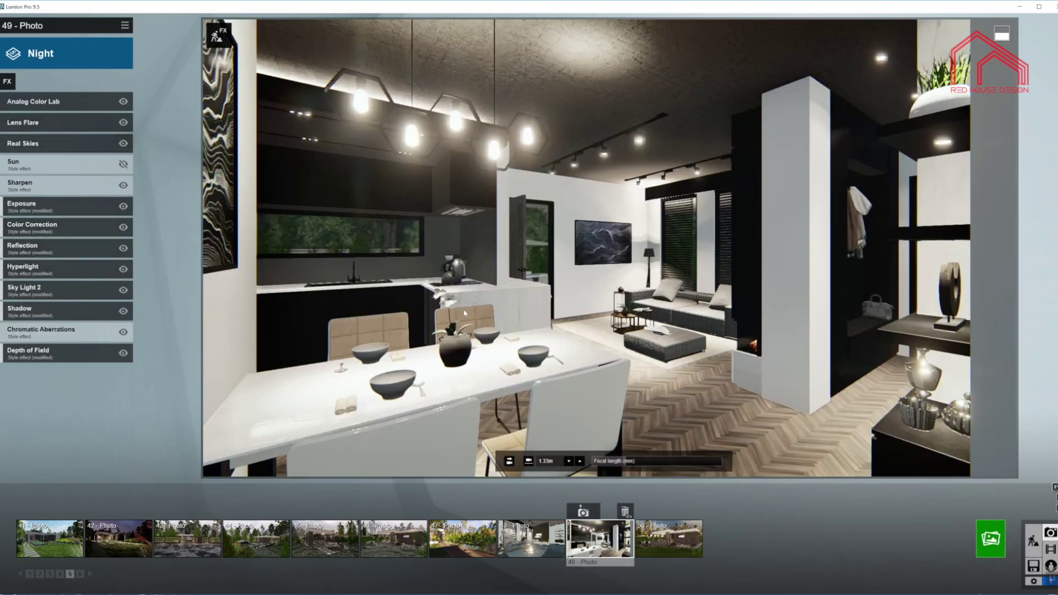
{"action": "key", "text": "F10"}
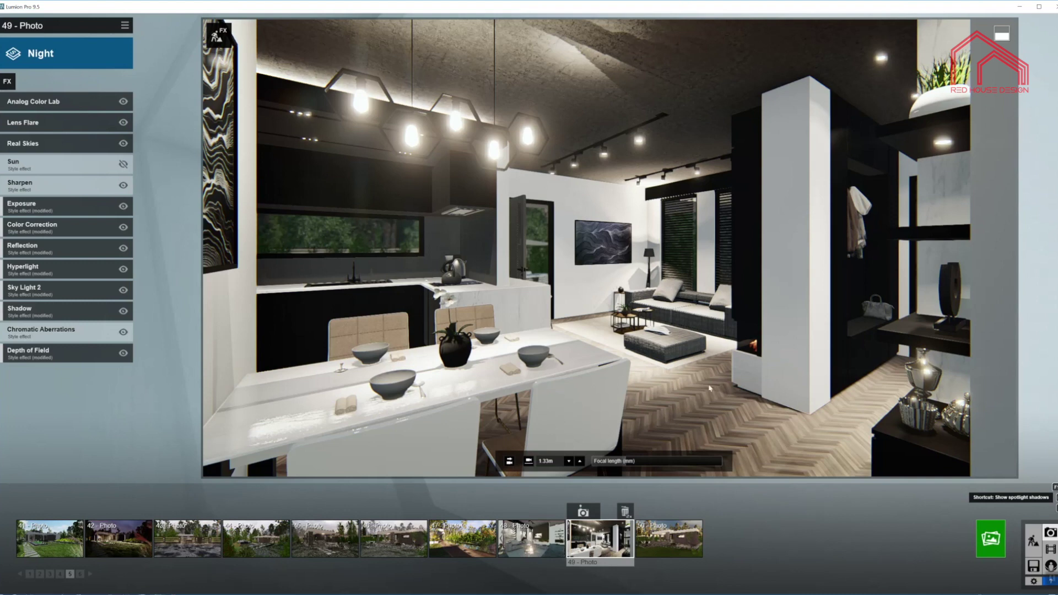
{"action": "key", "text": "F9"}
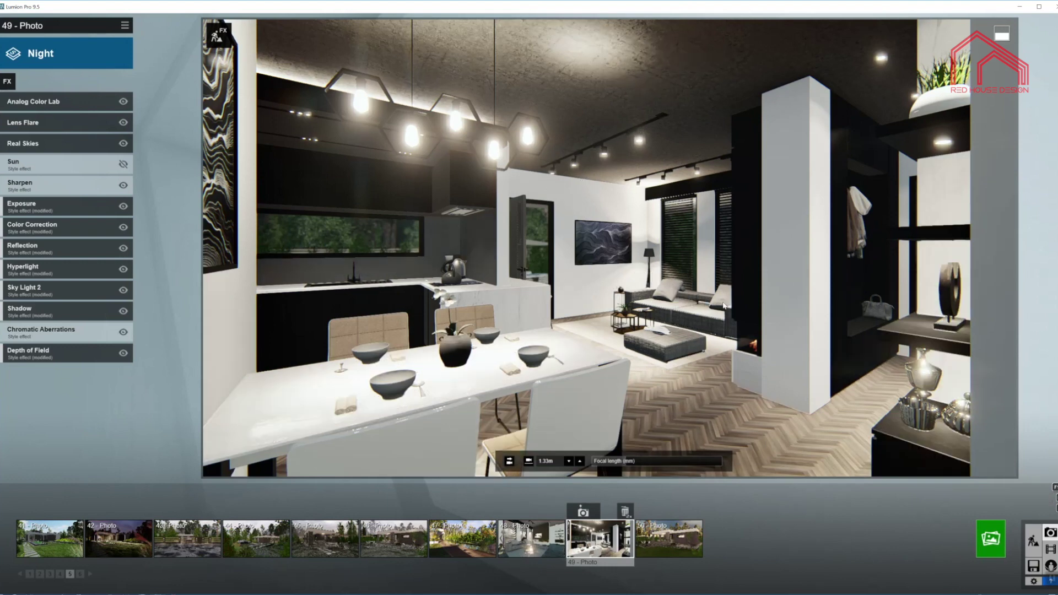
{"action": "left_click", "coordinate": [1033, 540]}
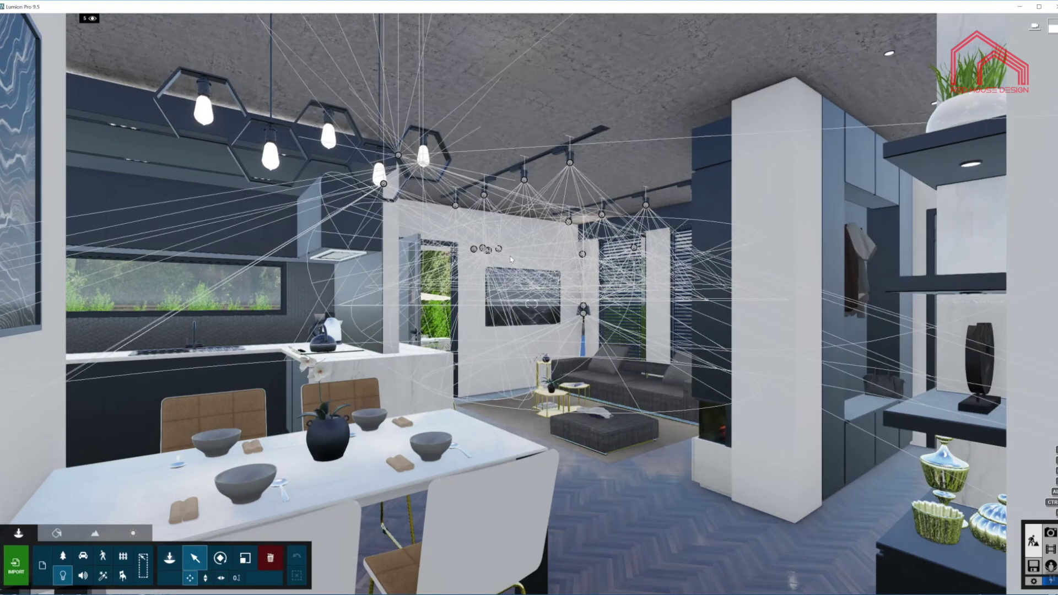
{"action": "left_click", "coordinate": [1051, 533]}
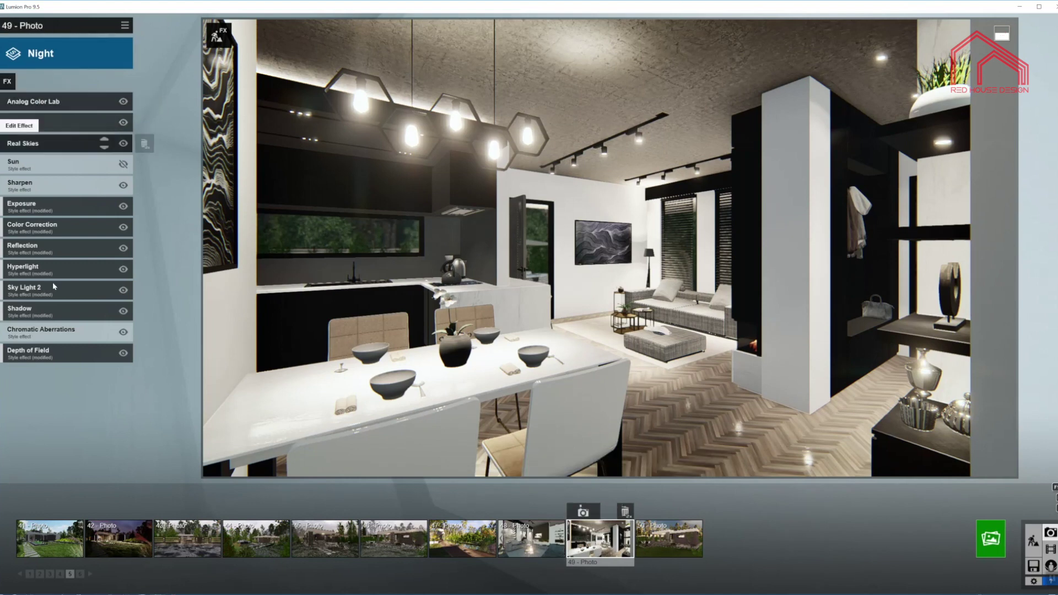
Fine-tune the Style and Amount of photo 49's Analog Color Lab effect.
{"action": "left_click", "coordinate": [64, 104]}
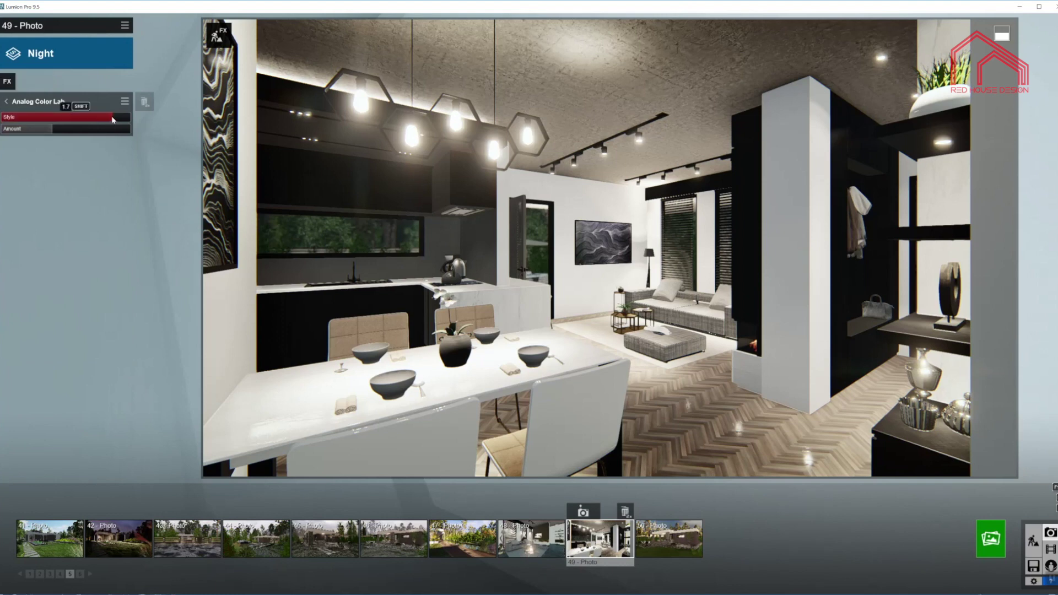
{"action": "mouse_move", "coordinate": [105, 116]}
{"action": "left_mouse_down"}
{"action": "mouse_move", "coordinate": [32, 121]}
{"action": "mouse_move", "coordinate": [117, 120]}
{"action": "left_mouse_up"}
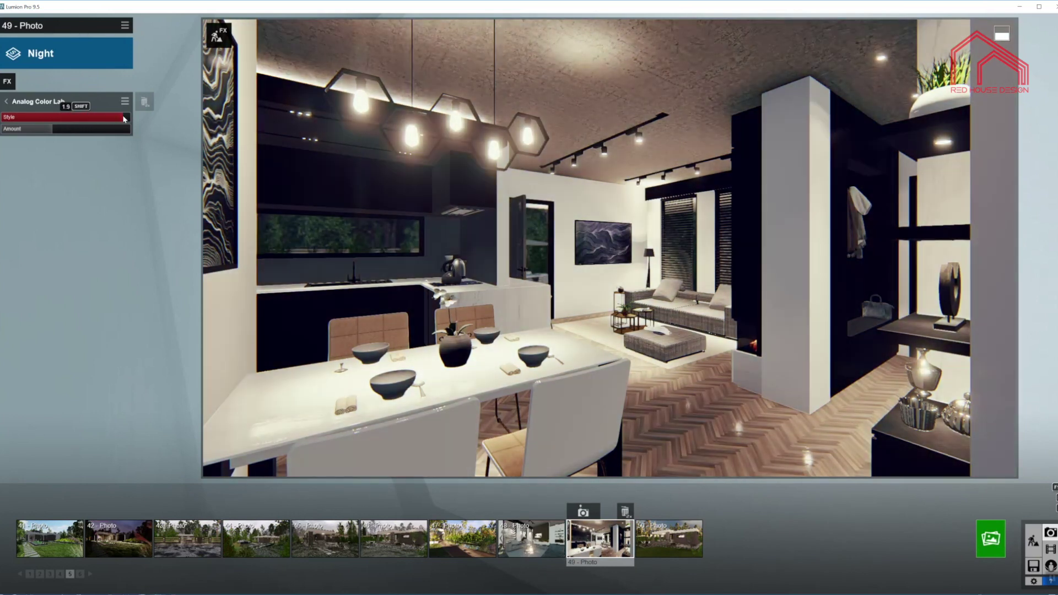
{"action": "left_click_drag", "start_coordinate": [124, 119], "coordinate": [48, 129]}
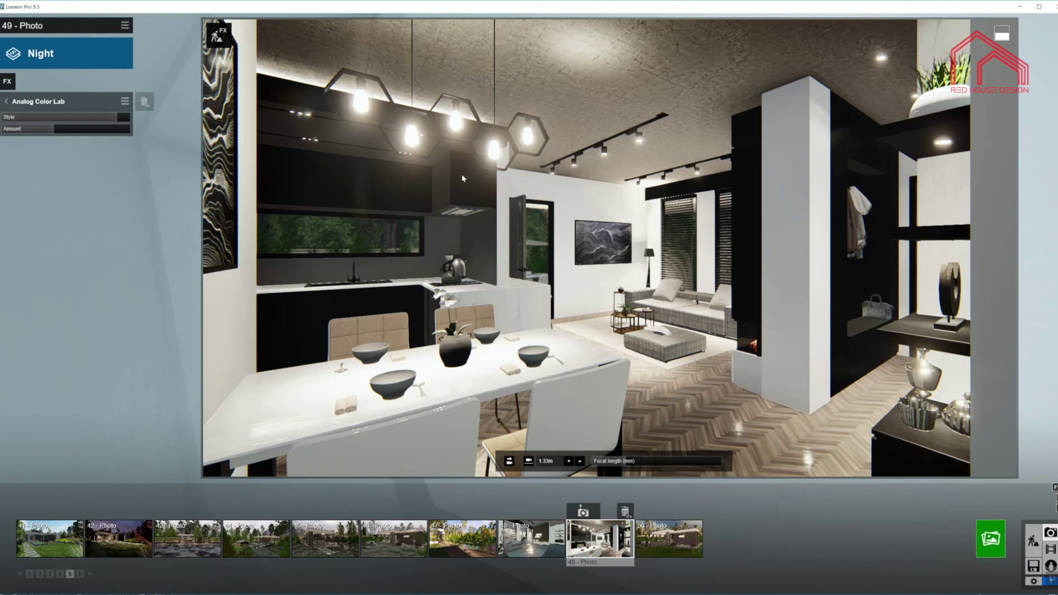
{"action": "left_click", "coordinate": [7, 103]}
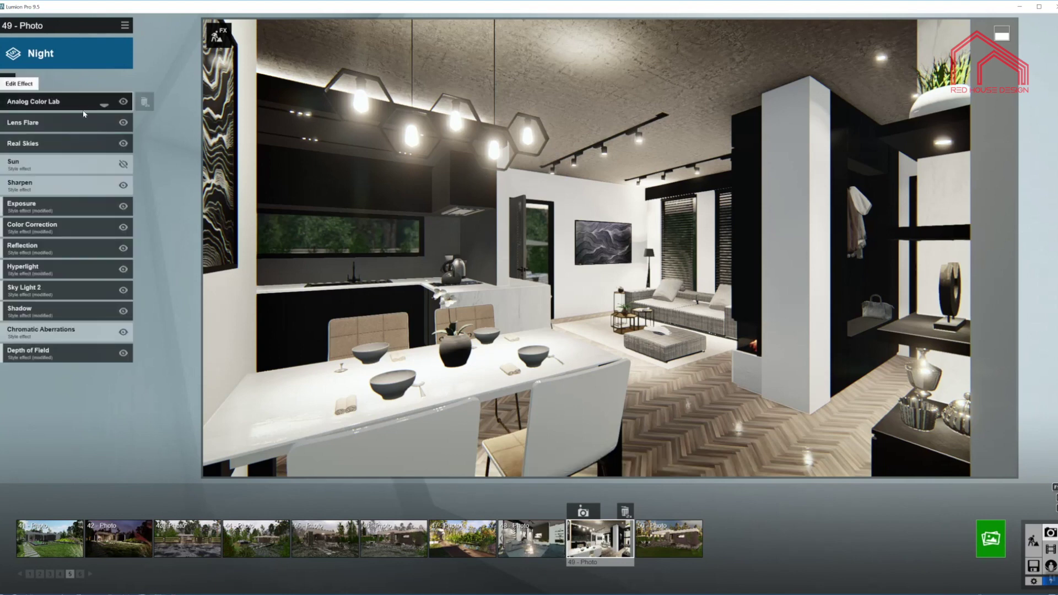
Fine-tune photo 49's Lens Flare effect, setting Master Brightness and Isolate Bright Pixels to about 0.0.
{"action": "left_click", "coordinate": [60, 128]}
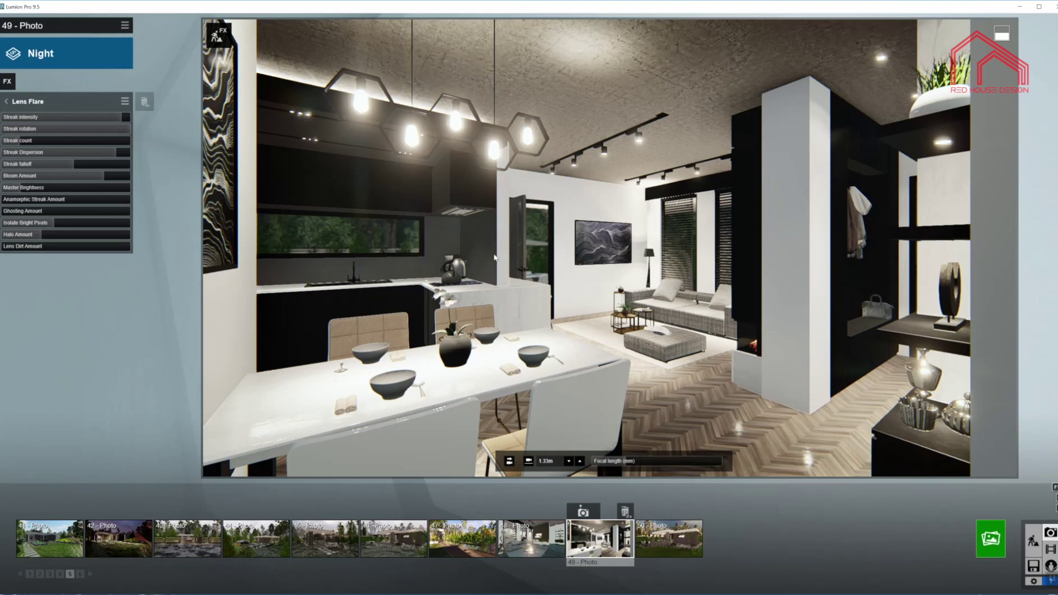
{"action": "left_click", "coordinate": [21, 188]}
{"action": "left_click_drag", "start_coordinate": [29, 190], "coordinate": [20, 190]}
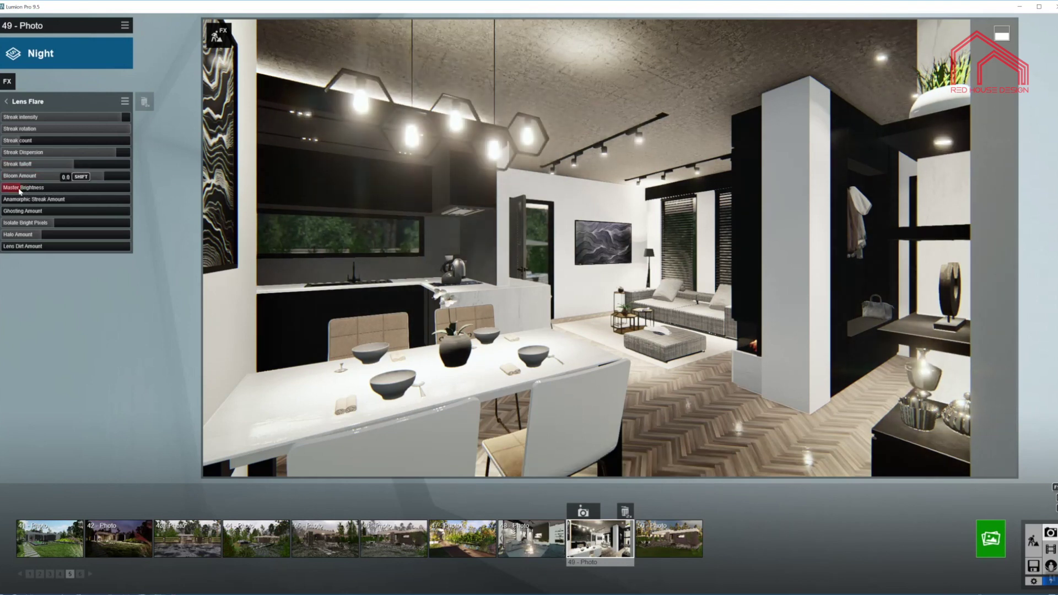
{"action": "left_click", "coordinate": [75, 224]}
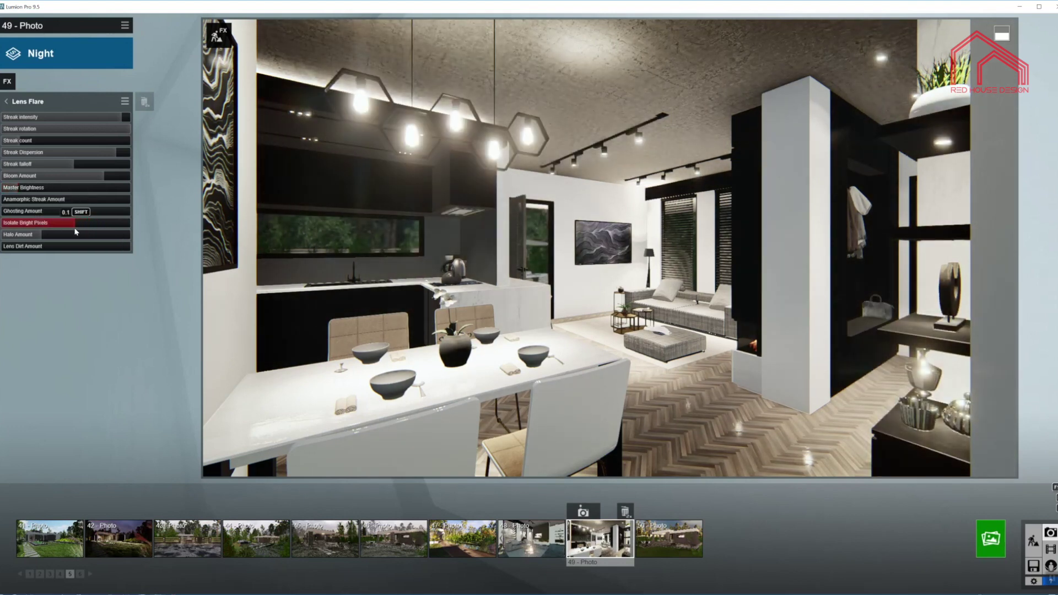
{"action": "left_click", "coordinate": [54, 223]}
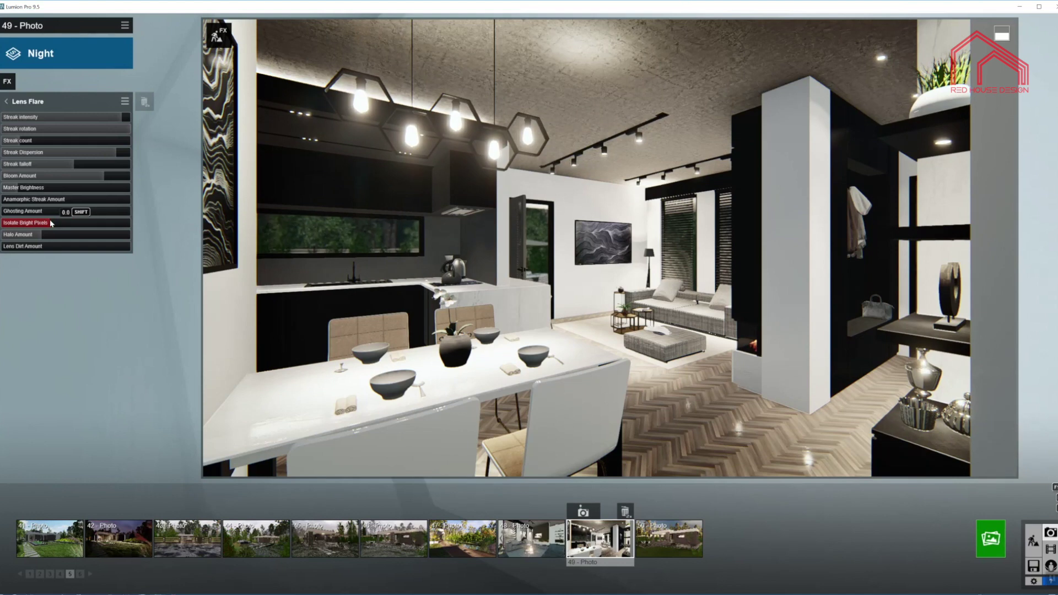
{"action": "left_click", "coordinate": [52, 223]}
{"action": "left_click_drag", "start_coordinate": [17, 191], "coordinate": [20, 190]}
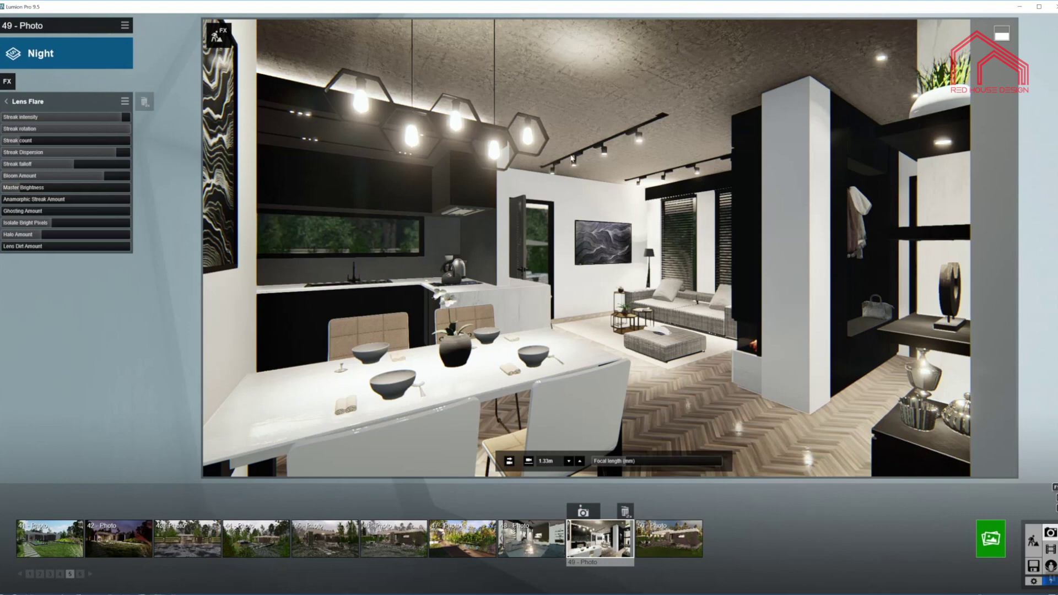
{"action": "left_click", "coordinate": [6, 101]}
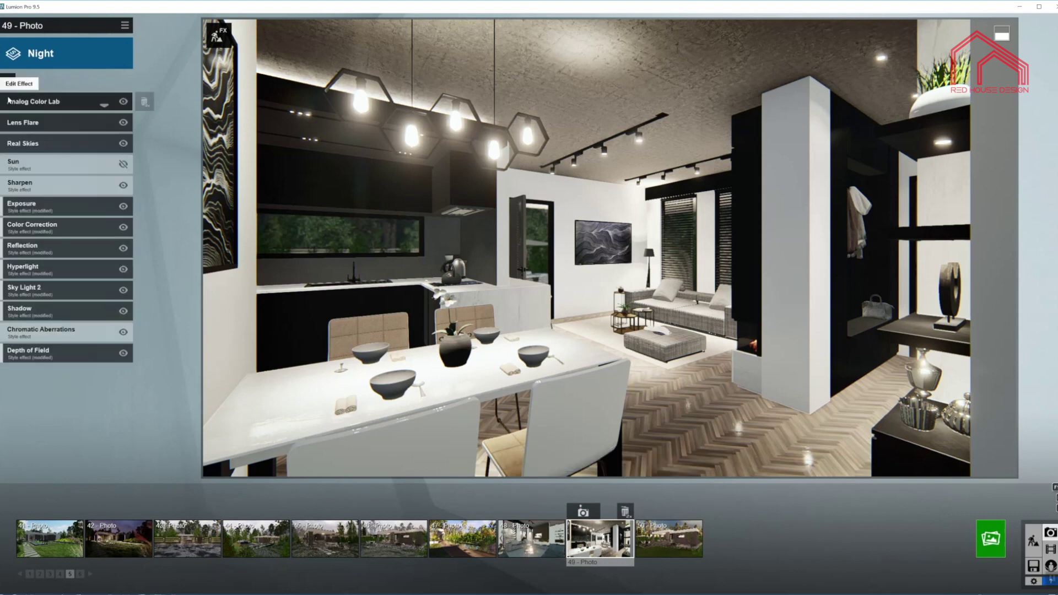
Choose the dark blue Evening sky for photo 49's Real Skies effect and check its brightness.
{"action": "left_click", "coordinate": [64, 146]}
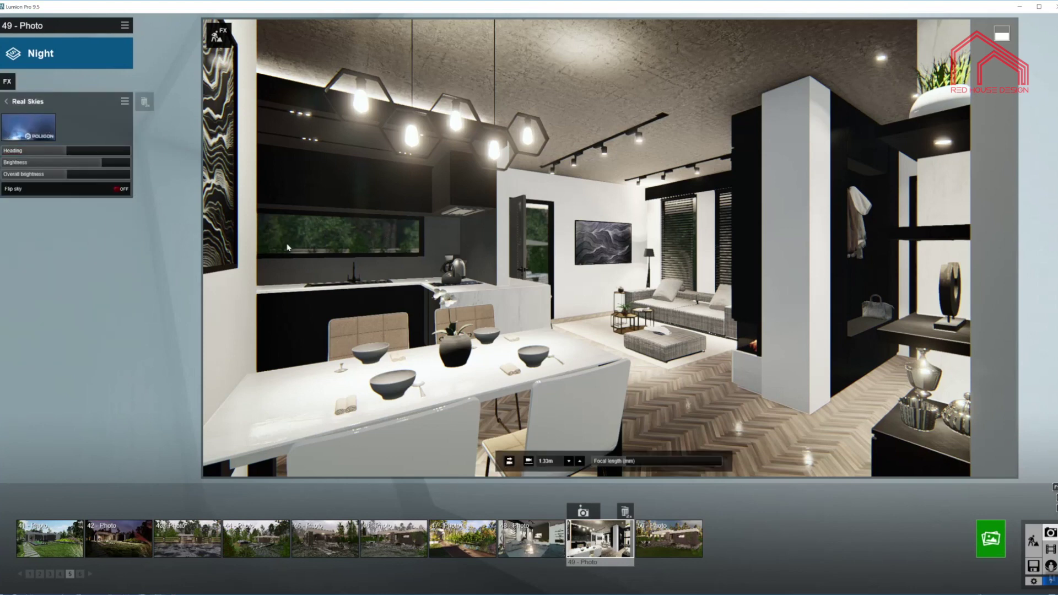
{"action": "left_click", "coordinate": [30, 126]}
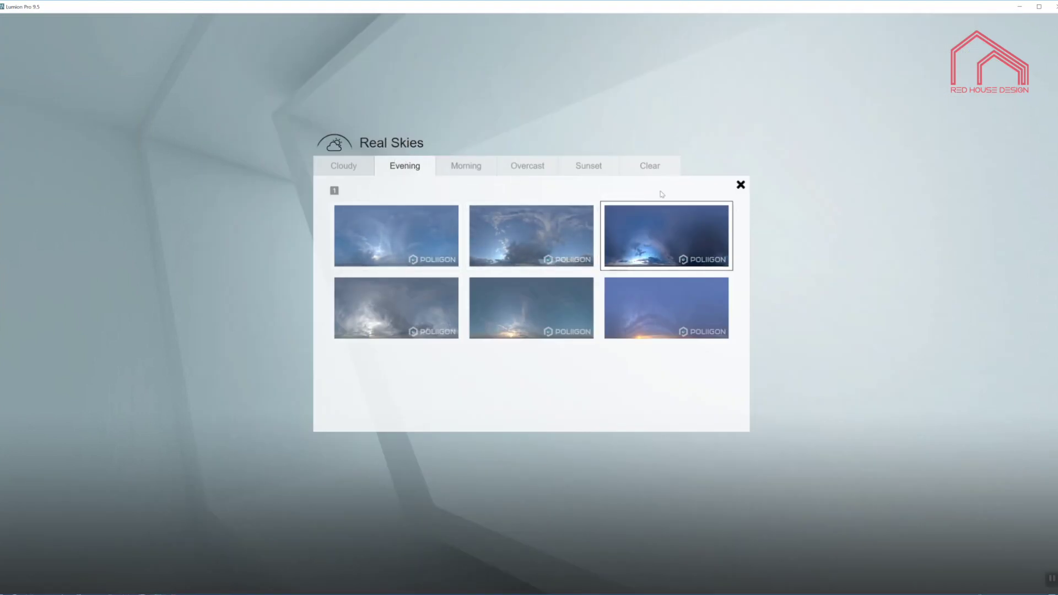
{"action": "left_click", "coordinate": [662, 212]}
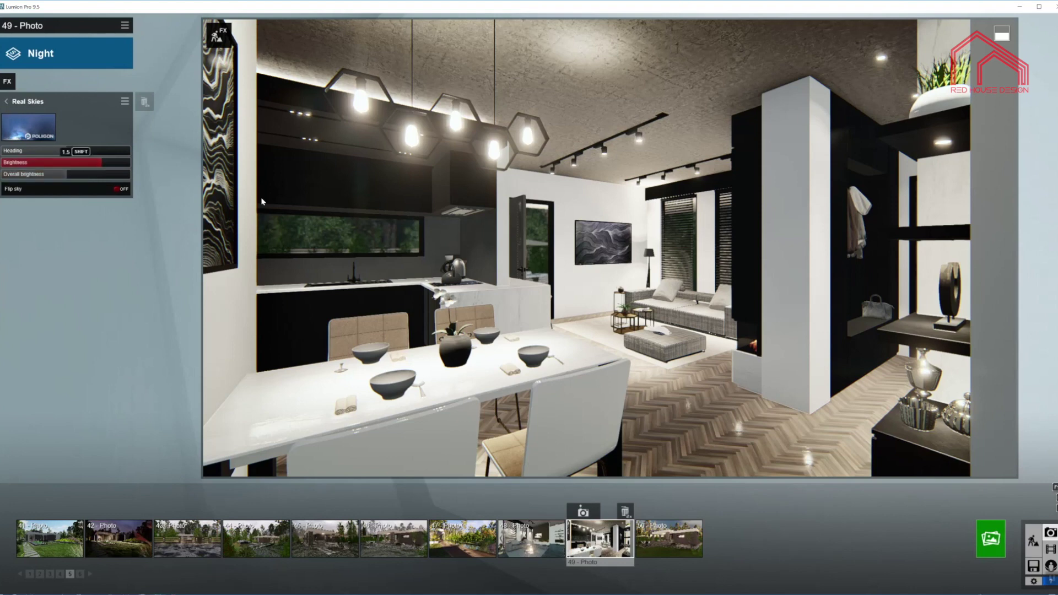
{"action": "left_click_drag", "start_coordinate": [262, 201], "coordinate": [391, 237]}
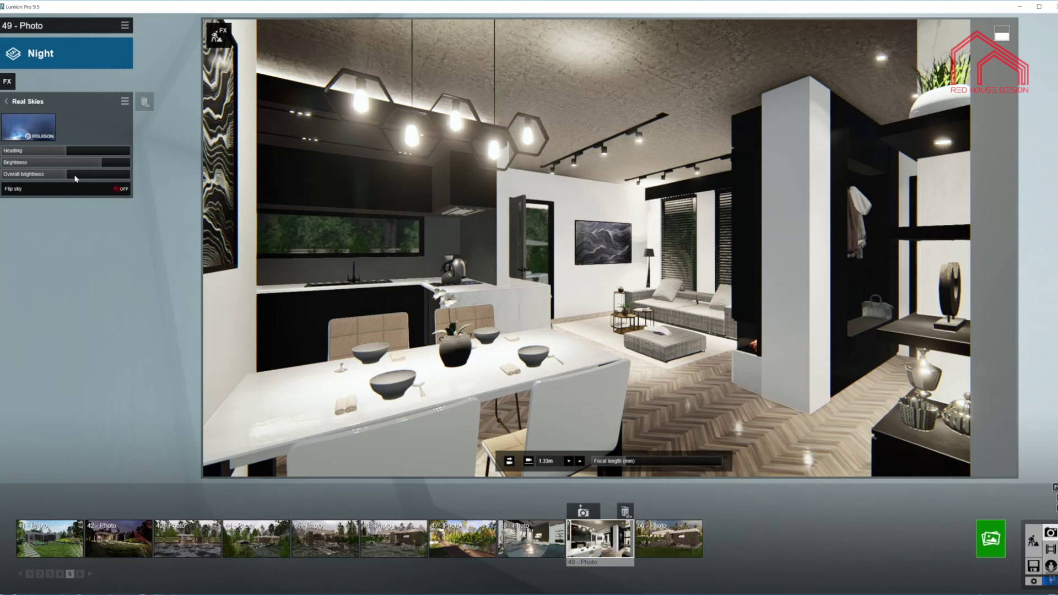
{"action": "left_click", "coordinate": [6, 102]}
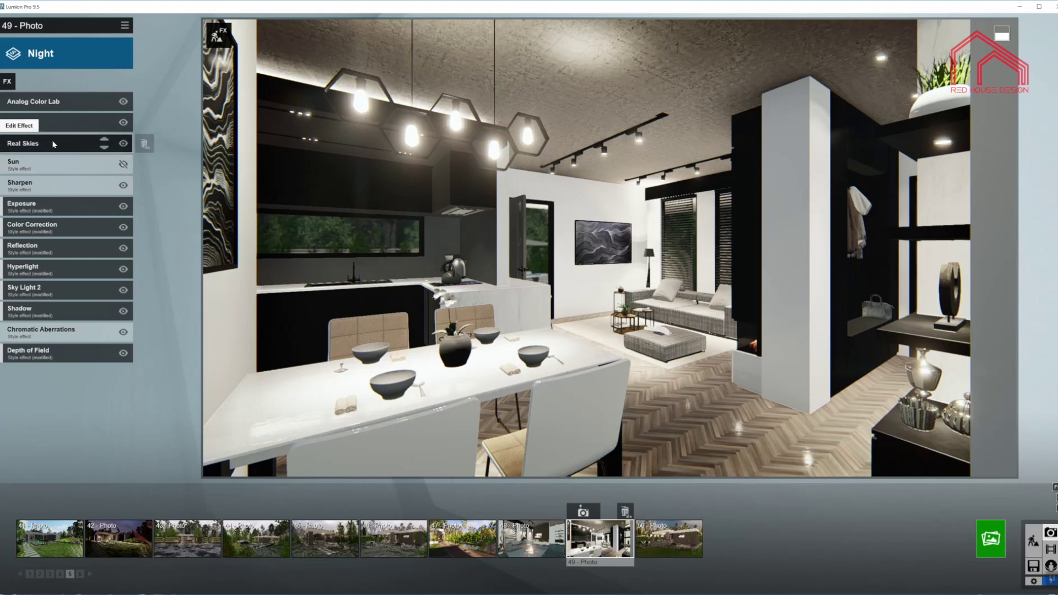
Set the intensity of photo 49's Sharpen effect to 0.3.
{"action": "mouse_move", "coordinate": [451, 278]}
{"action": "left_click", "coordinate": [28, 184]}
{"action": "left_click_drag", "start_coordinate": [18, 118], "coordinate": [20, 118]}
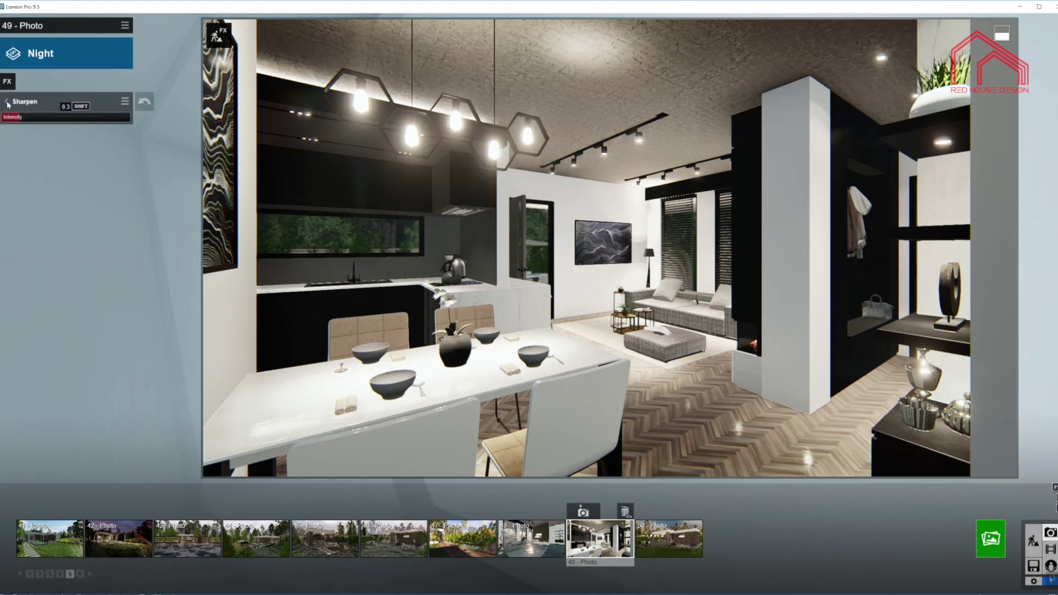
{"action": "left_click", "coordinate": [7, 102]}
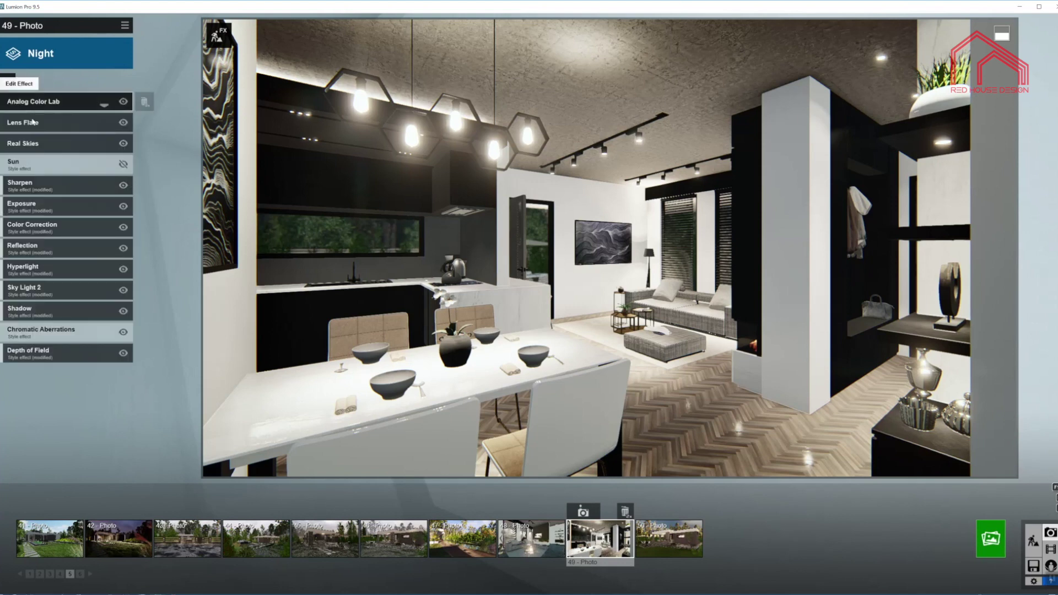
Set the Exposure effect of photo 49 to 0.6.
{"action": "left_click", "coordinate": [56, 210]}
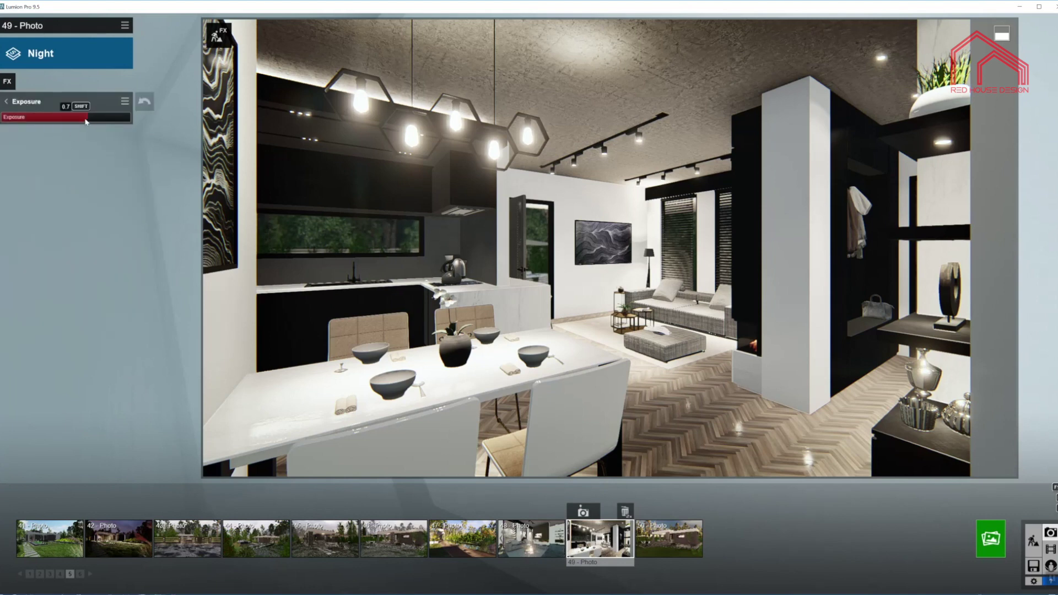
{"action": "left_click", "coordinate": [86, 120]}
{"action": "left_click_drag", "start_coordinate": [85, 119], "coordinate": [77, 121]}
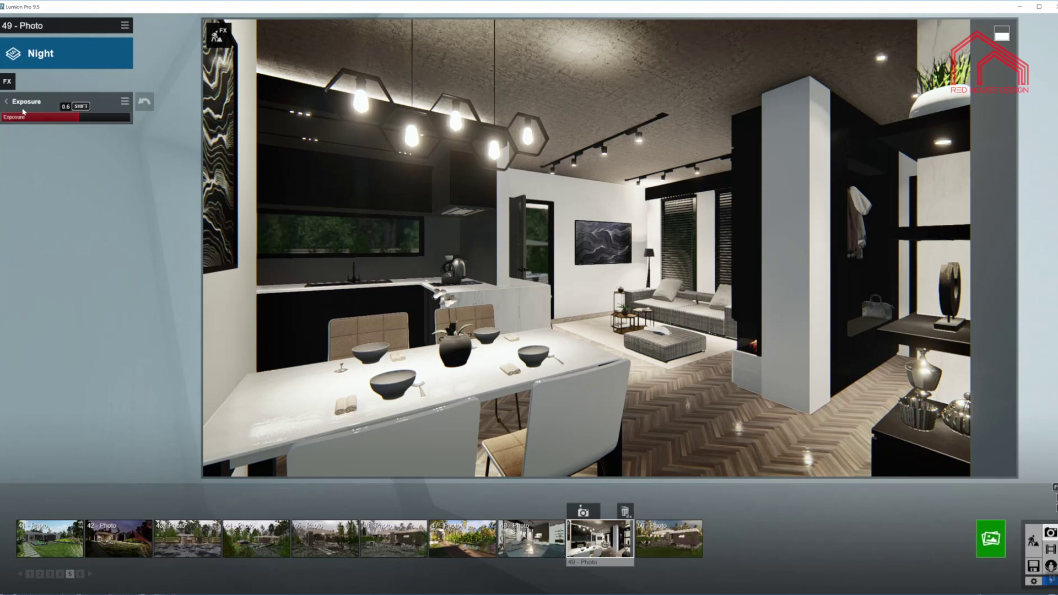
{"action": "left_click", "coordinate": [6, 102]}
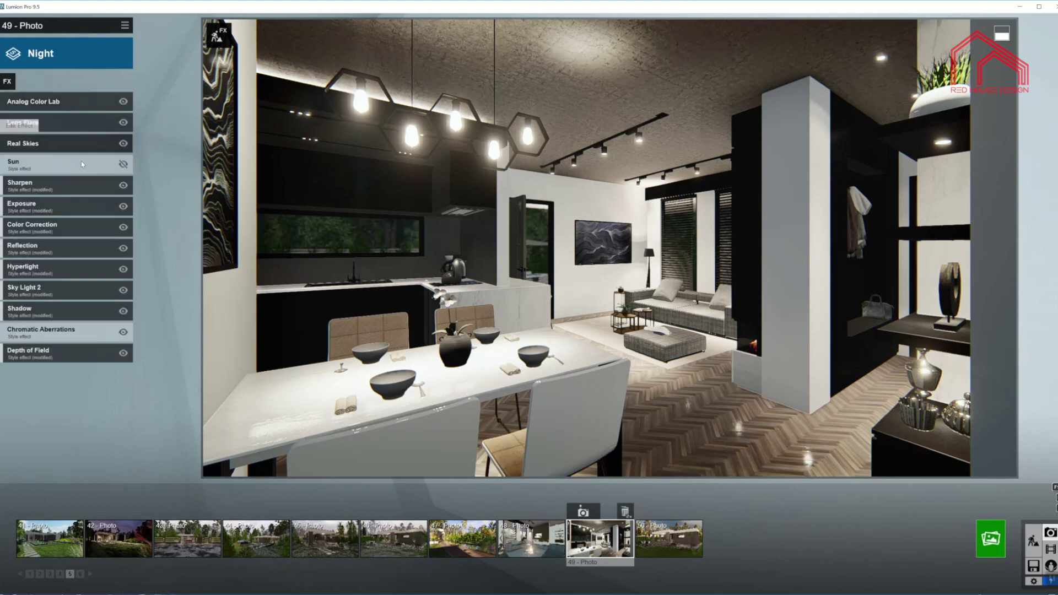
Raise the Temperature of photo 49's Color Correction effect slightly.
{"action": "left_click", "coordinate": [63, 227]}
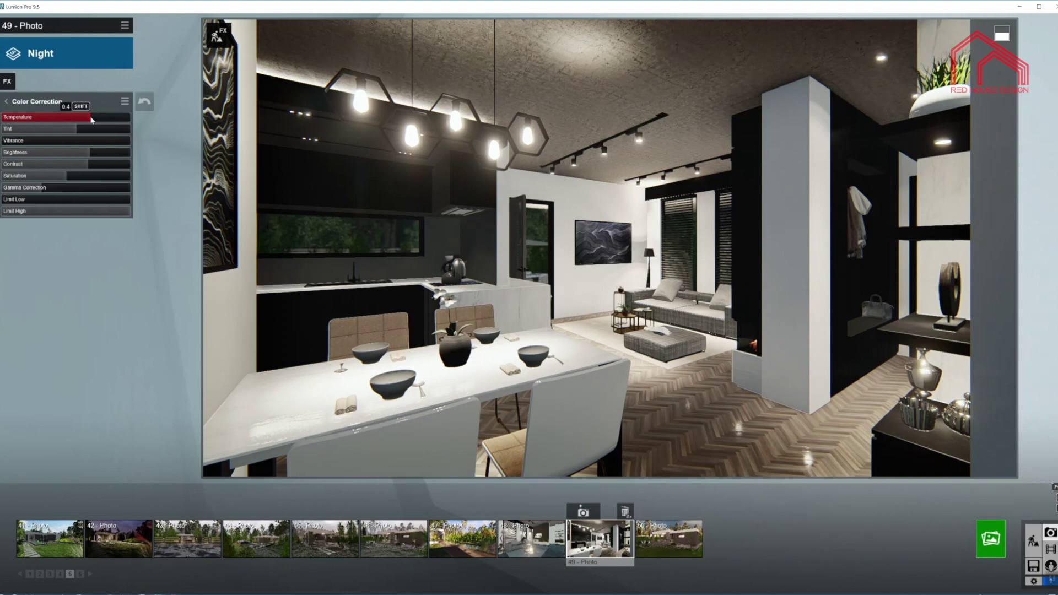
{"action": "left_click_drag", "start_coordinate": [90, 117], "coordinate": [94, 117]}
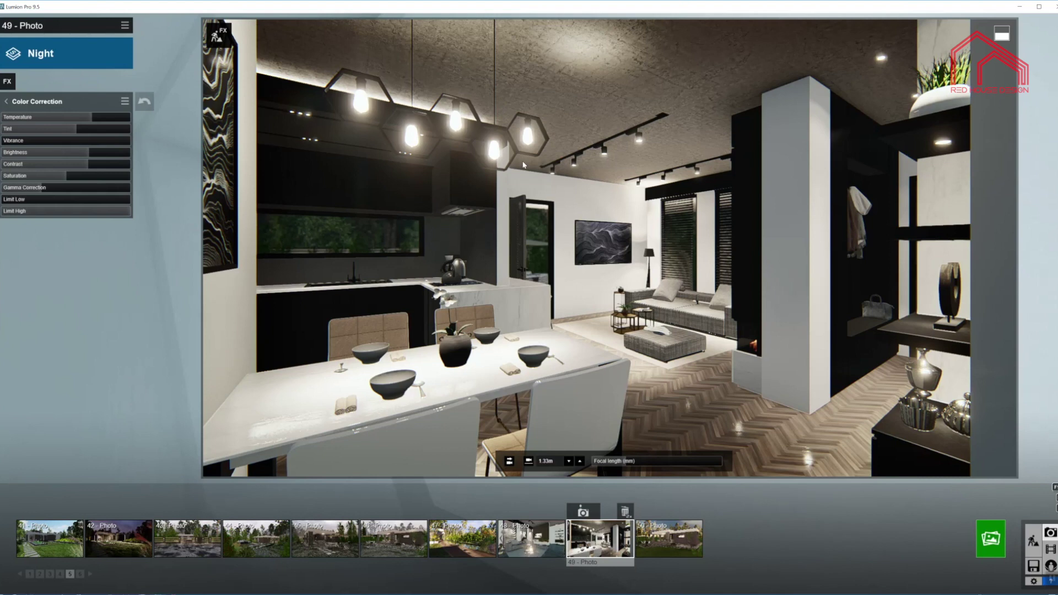
{"action": "mouse_move", "coordinate": [92, 167]}
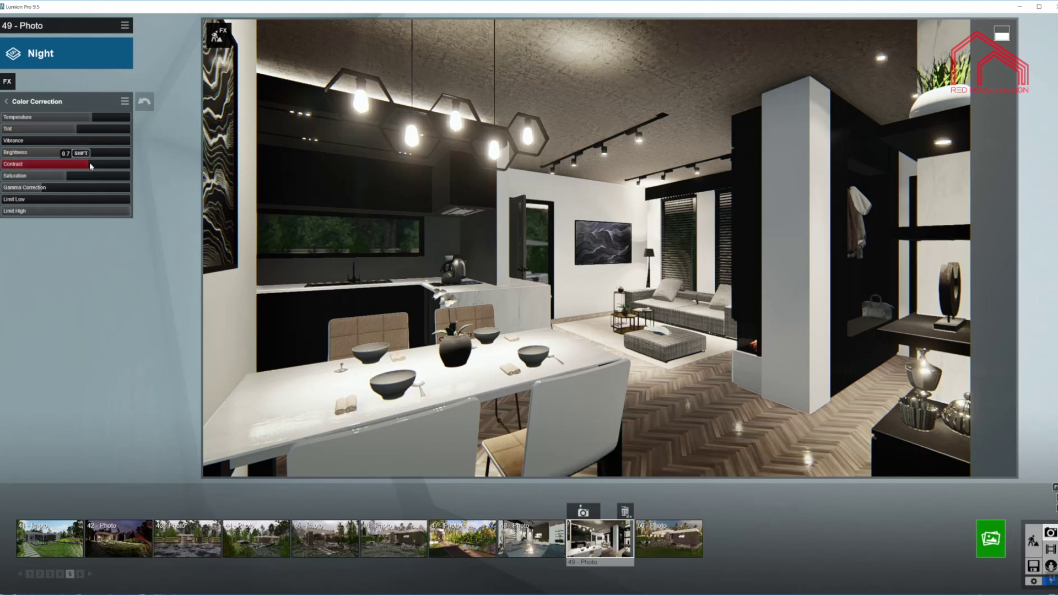
{"action": "left_click", "coordinate": [6, 101]}
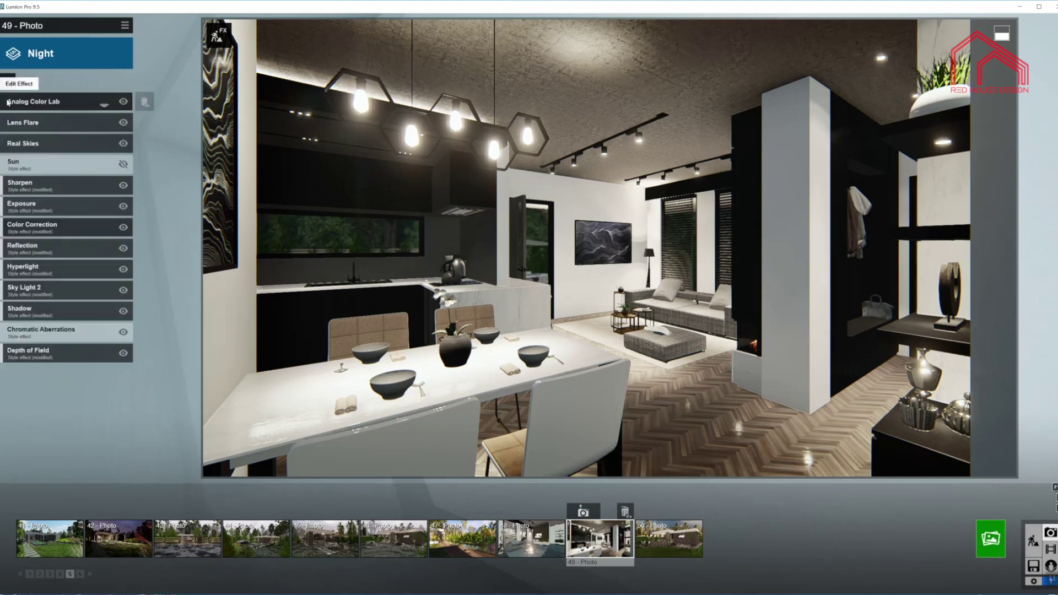
Inspect the reflection planes on the floor and dining table in photo 49's Reflection effect.
{"action": "left_click", "coordinate": [66, 248]}
{"action": "left_click", "coordinate": [22, 128]}
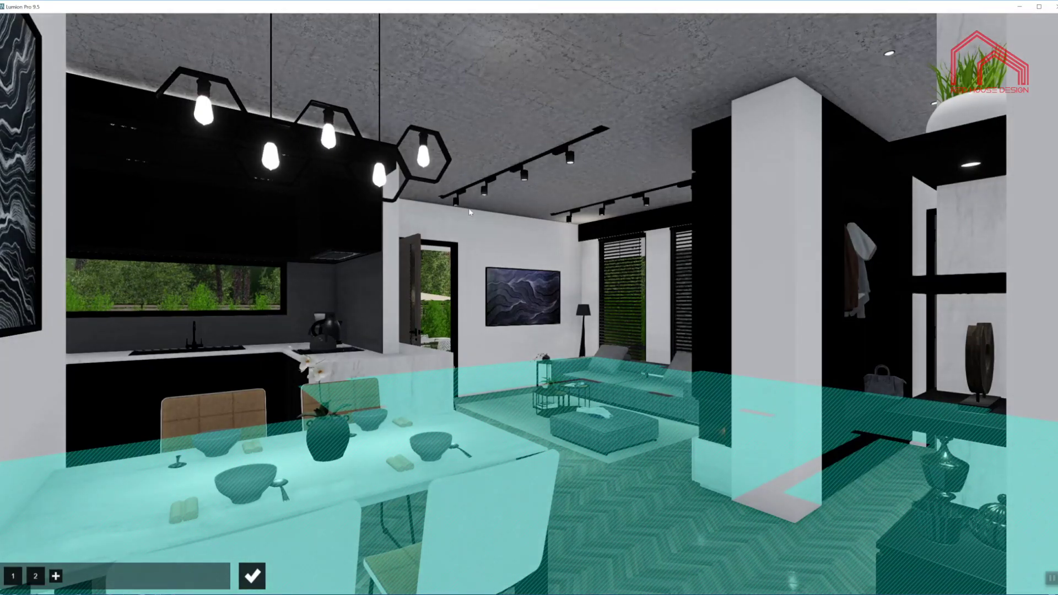
{"action": "left_click", "coordinate": [14, 577]}
{"action": "left_click", "coordinate": [253, 576]}
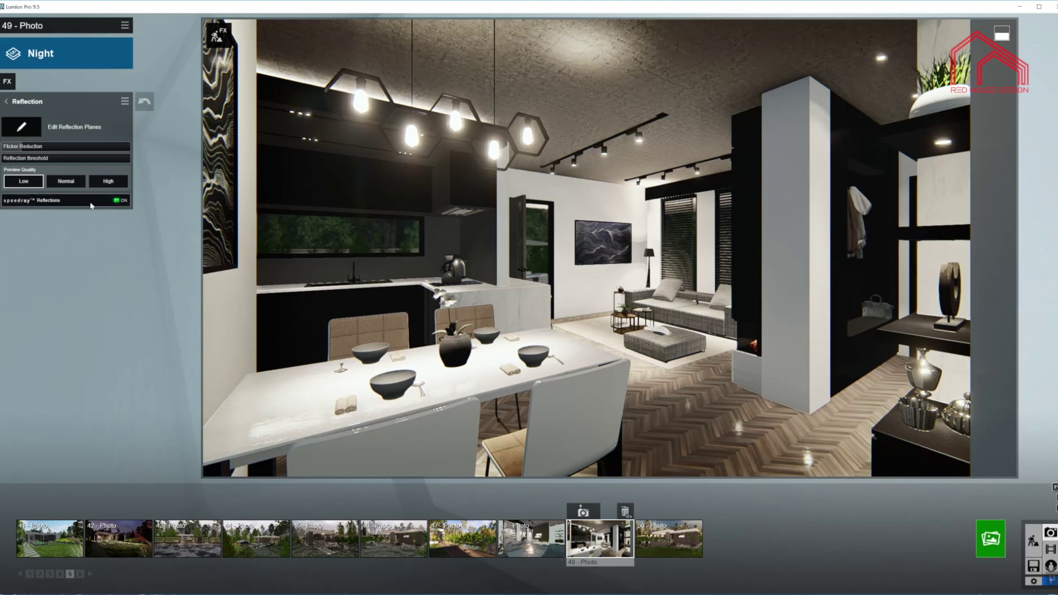
{"action": "left_click", "coordinate": [7, 102]}
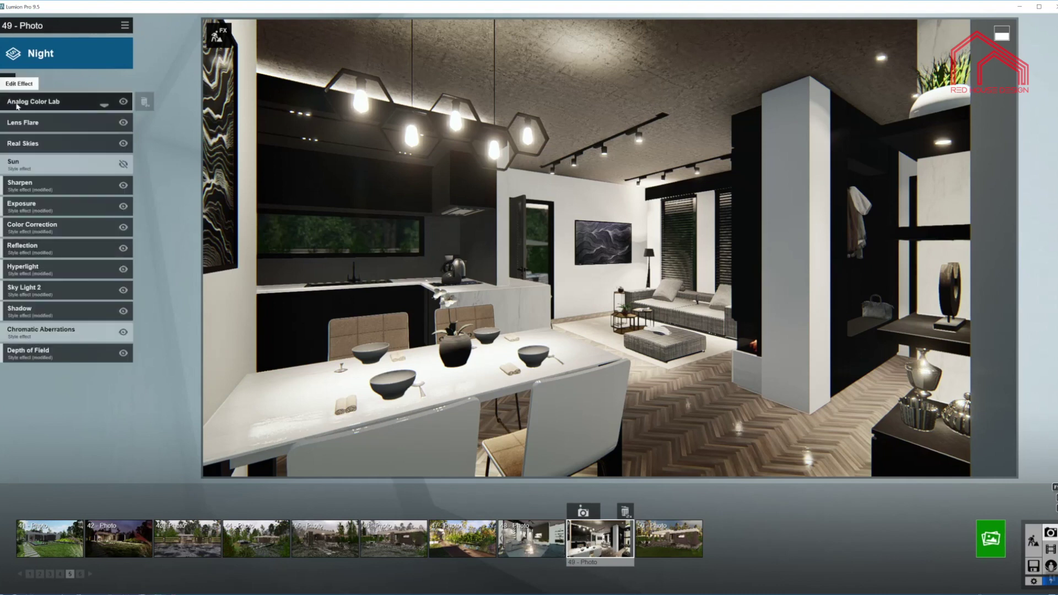
Raise the Amount of photo 49's Hyperlight effect slightly and review the Sky Light 2 settings.
{"action": "left_click", "coordinate": [69, 275]}
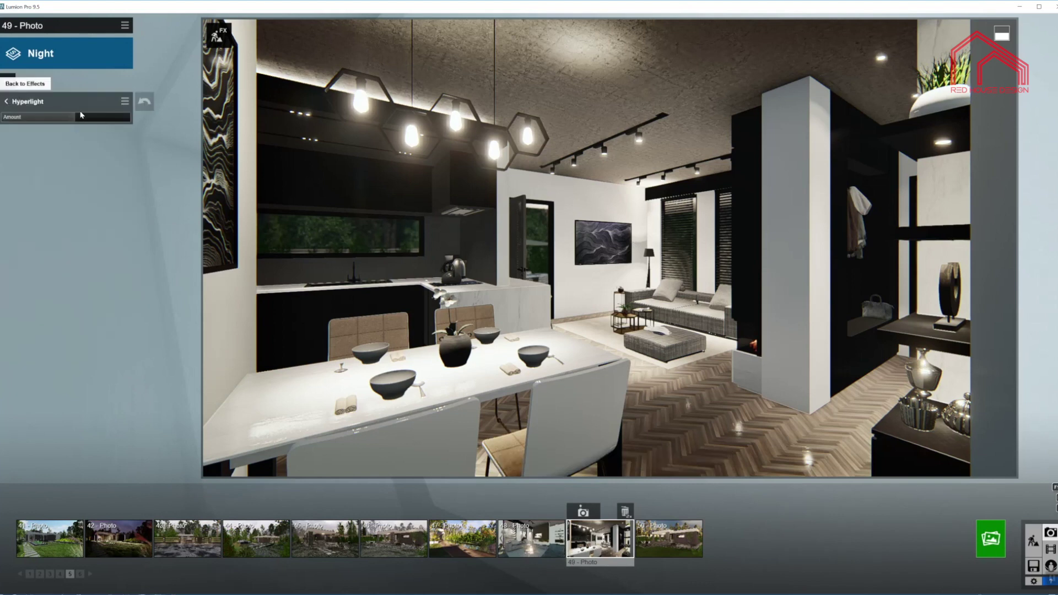
{"action": "left_click_drag", "start_coordinate": [79, 117], "coordinate": [81, 121]}
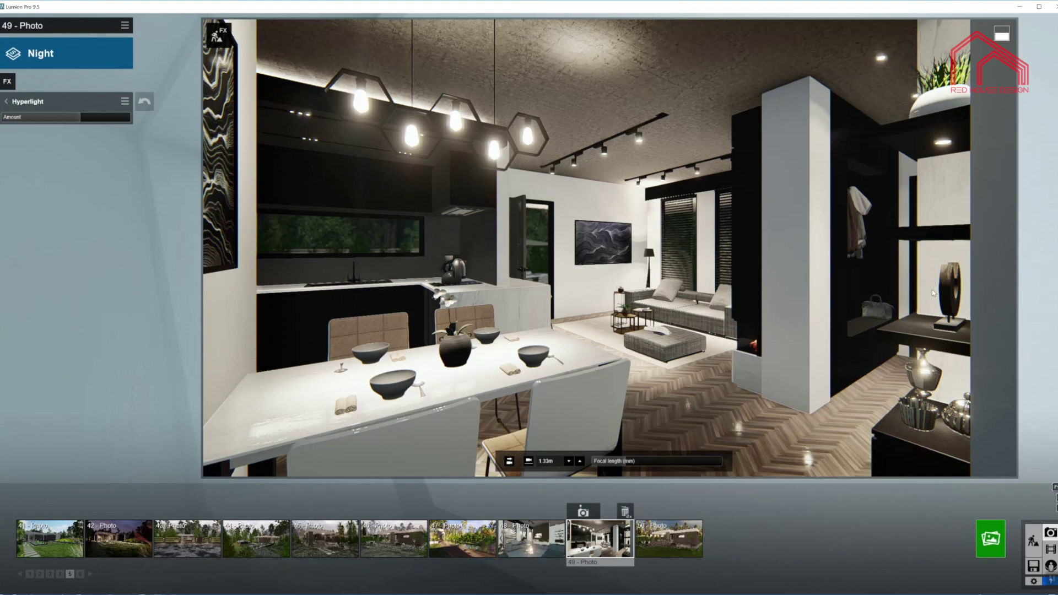
{"action": "left_click", "coordinate": [6, 101]}
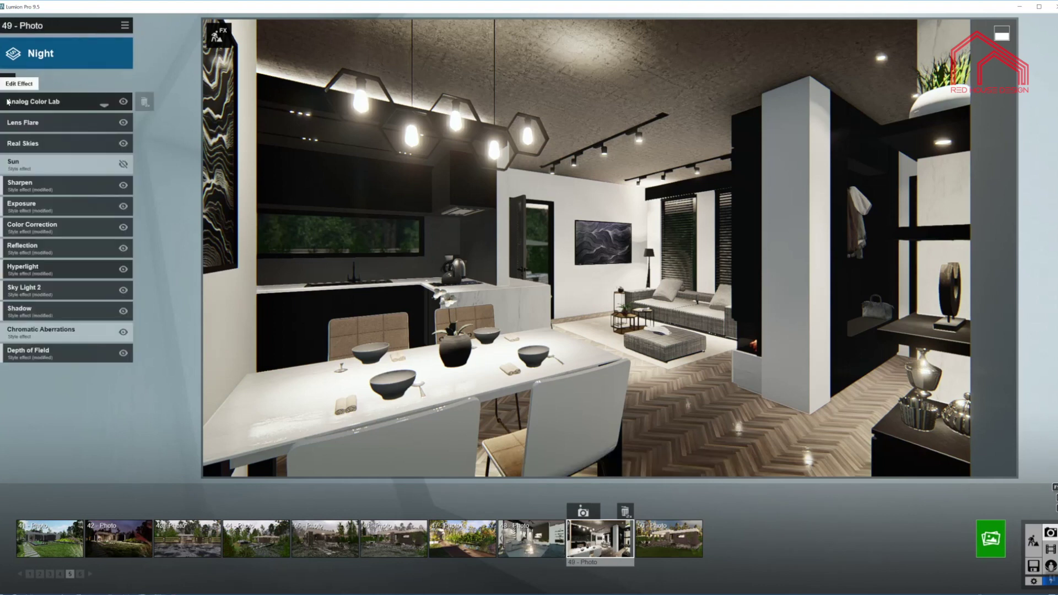
{"action": "left_click", "coordinate": [71, 287]}
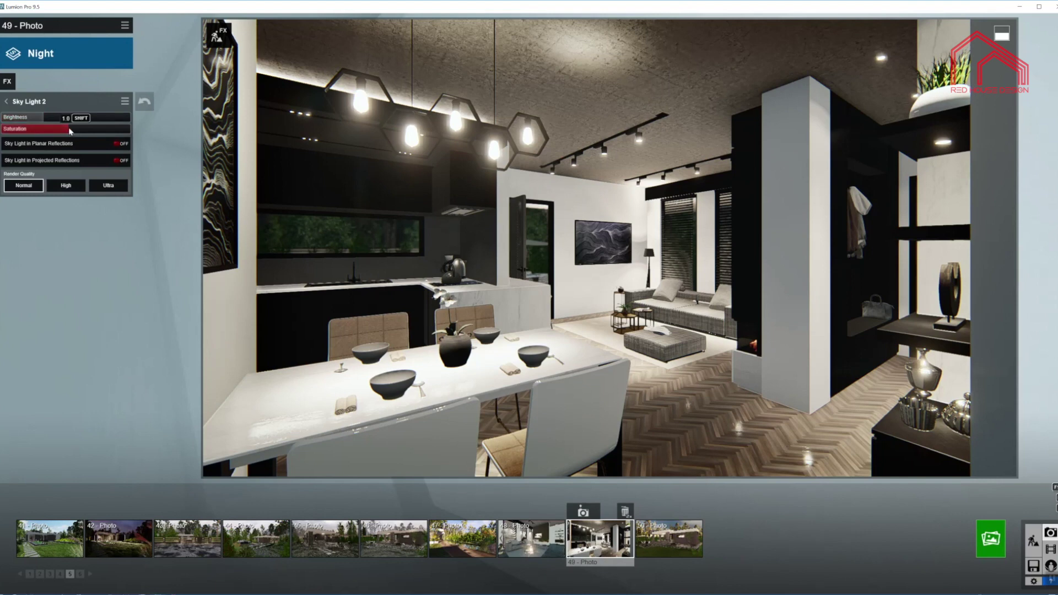
{"action": "left_click", "coordinate": [6, 101]}
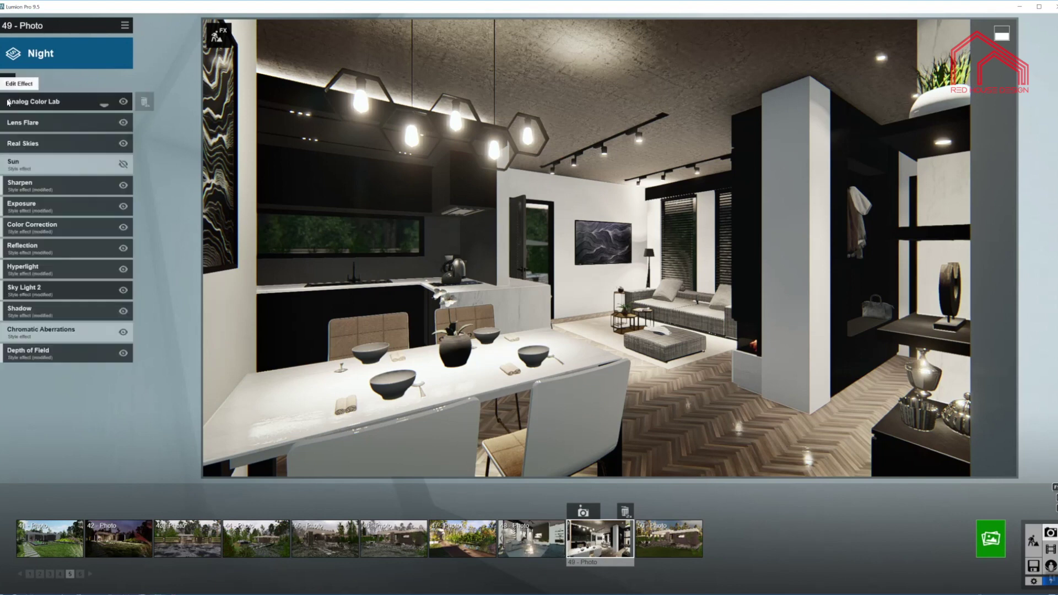
Compare both extremes of Interior / Exterior in photo 49's Shadow effect and set it to its maximum.
{"action": "left_click", "coordinate": [60, 311]}
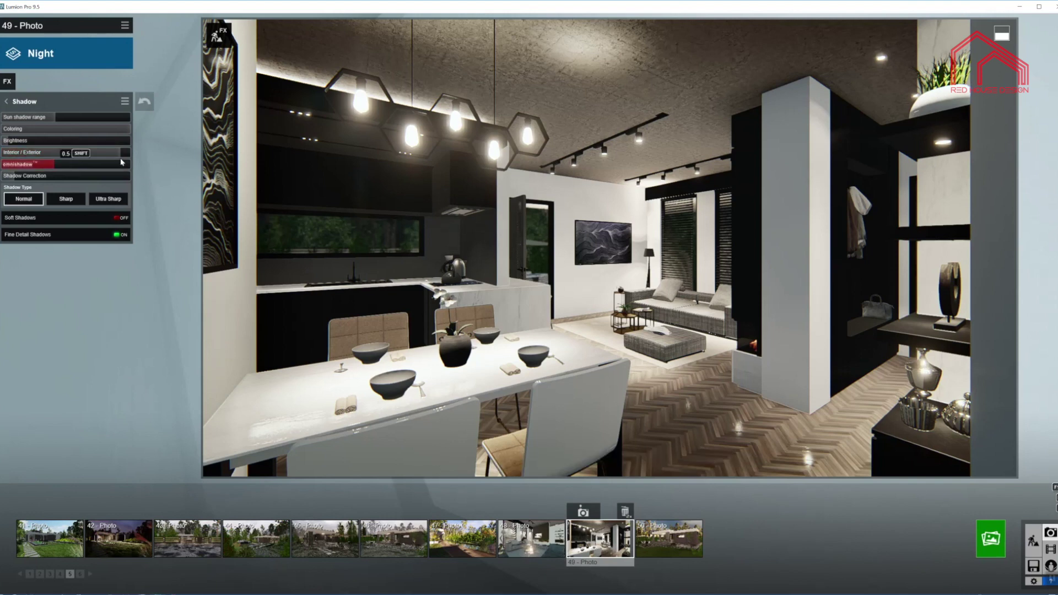
{"action": "left_click_drag", "start_coordinate": [112, 153], "coordinate": [3, 153]}
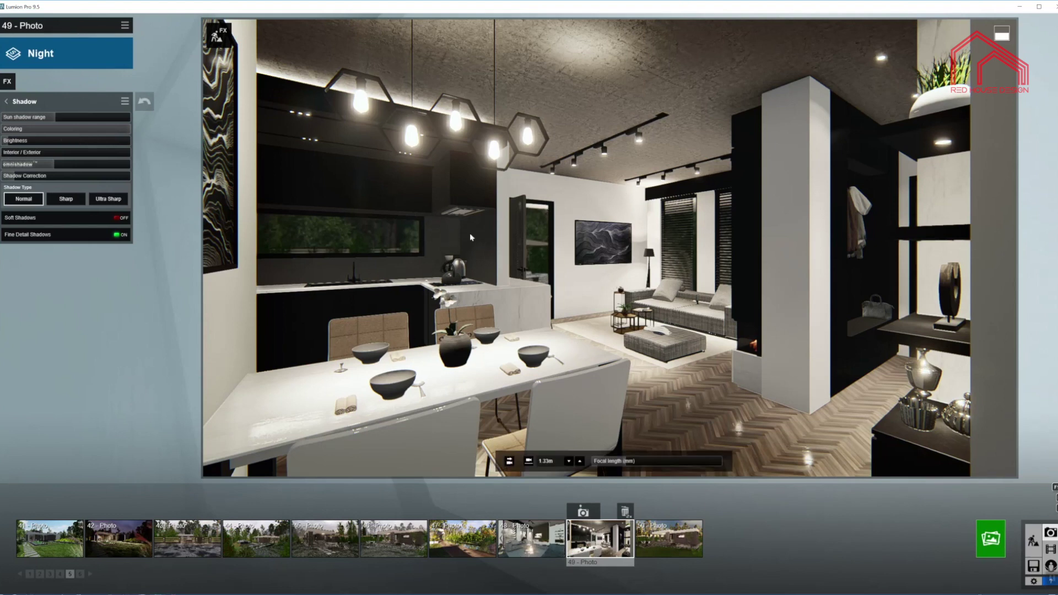
{"action": "left_click_drag", "start_coordinate": [21, 154], "coordinate": [212, 167]}
{"action": "left_click_drag", "start_coordinate": [327, 187], "coordinate": [385, 192]}
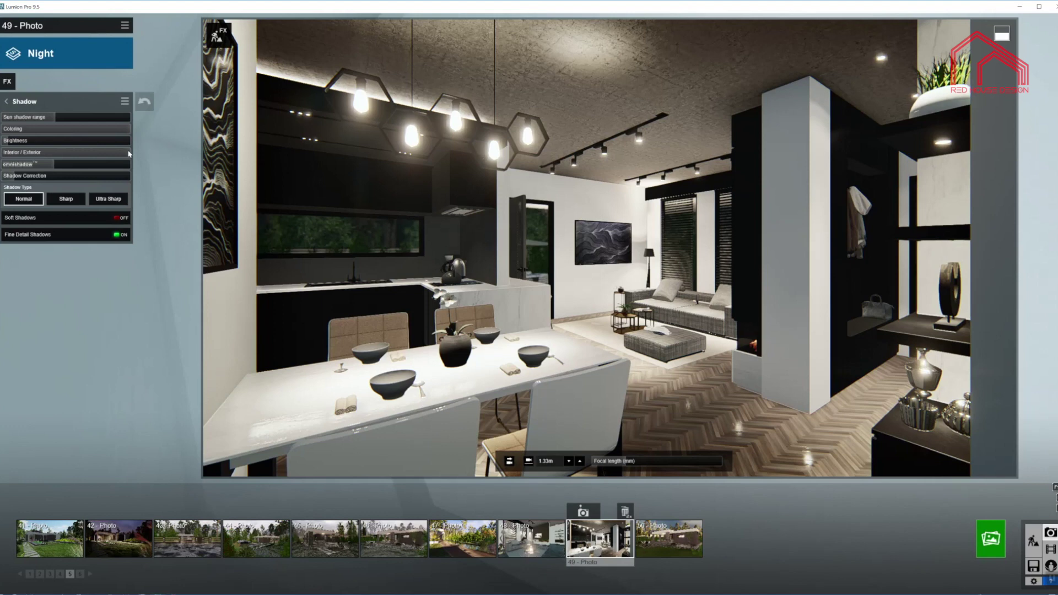
{"action": "mouse_move", "coordinate": [42, 165]}
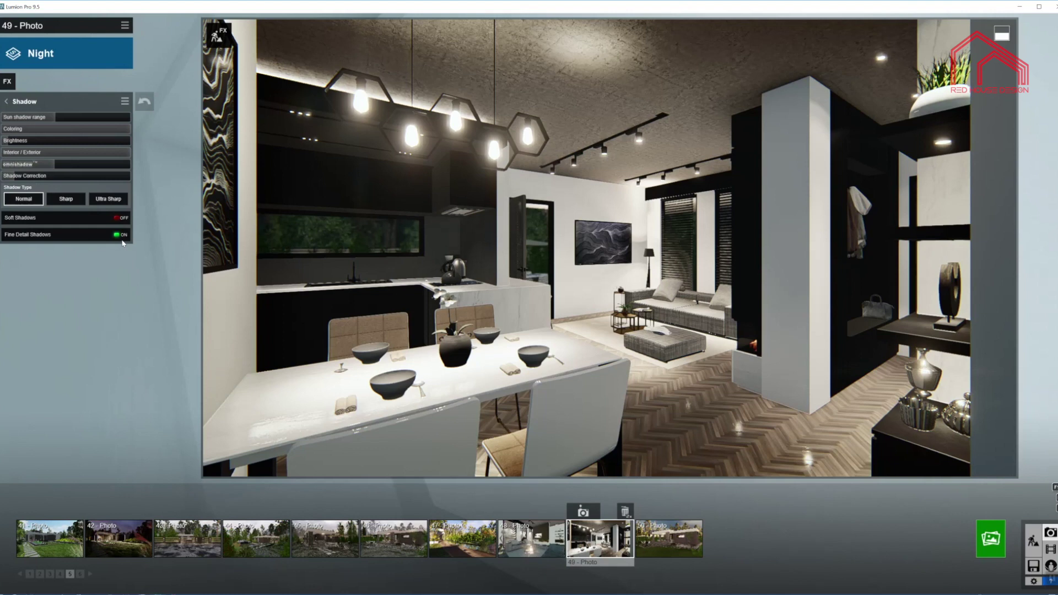
{"action": "left_click", "coordinate": [6, 101]}
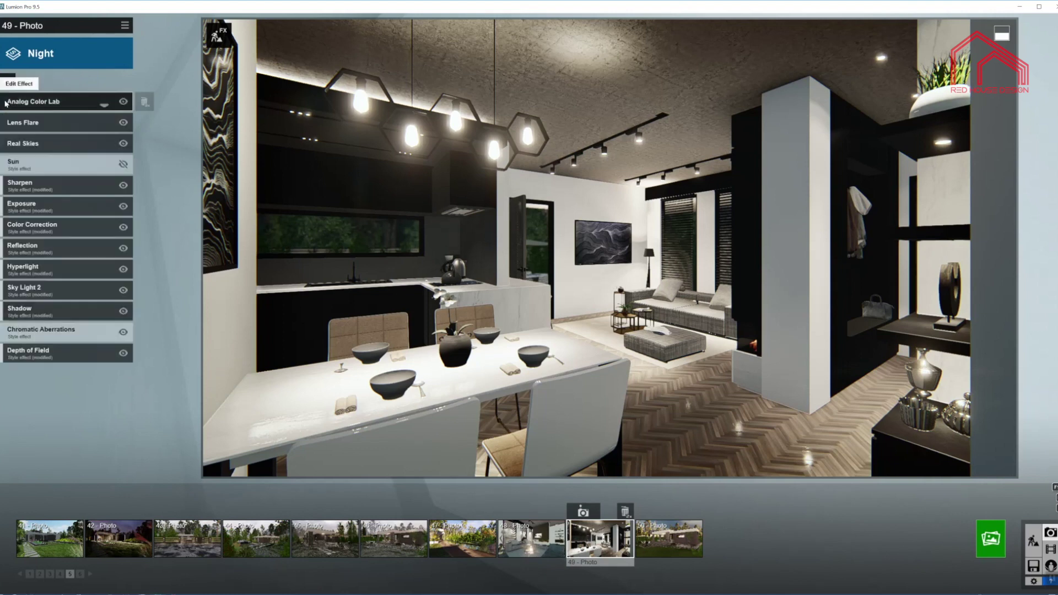
Fine-tune the Dispersion of photo 49's Chromatic Aberrations effect, keeping it close to zero.
{"action": "left_click", "coordinate": [78, 332]}
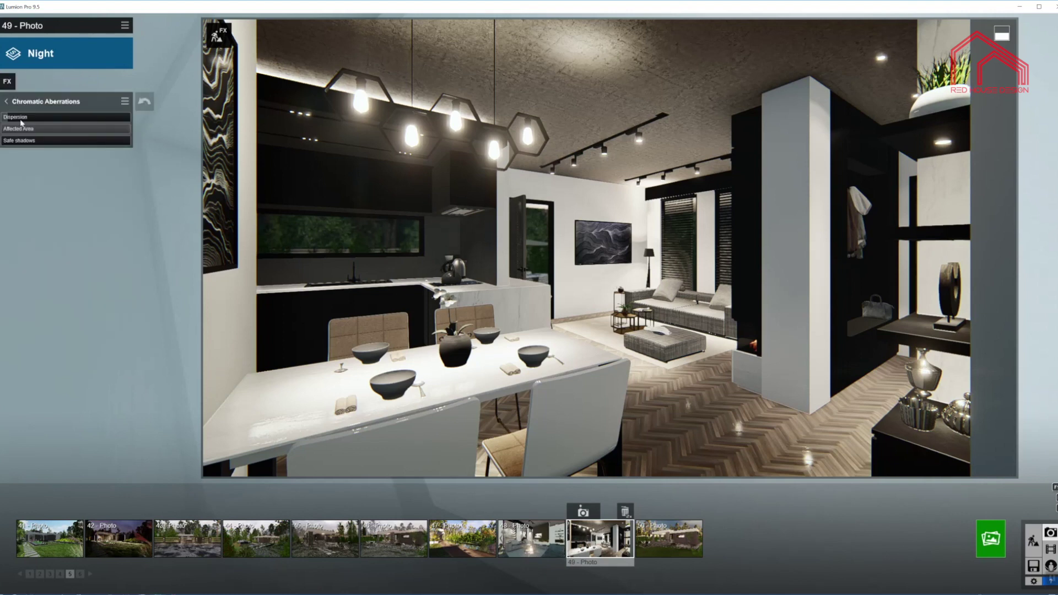
{"action": "left_click_drag", "start_coordinate": [10, 118], "coordinate": [8, 117]}
{"action": "left_click", "coordinate": [7, 103]}
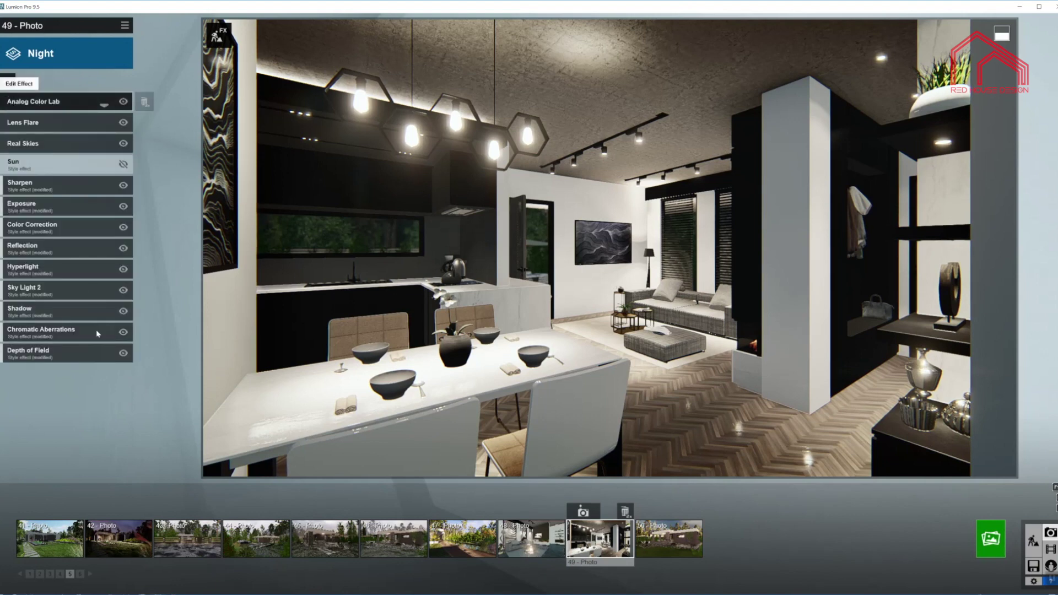
Examine photo 49's Depth of Field settings and the position of its focus point.
{"action": "left_click", "coordinate": [75, 356]}
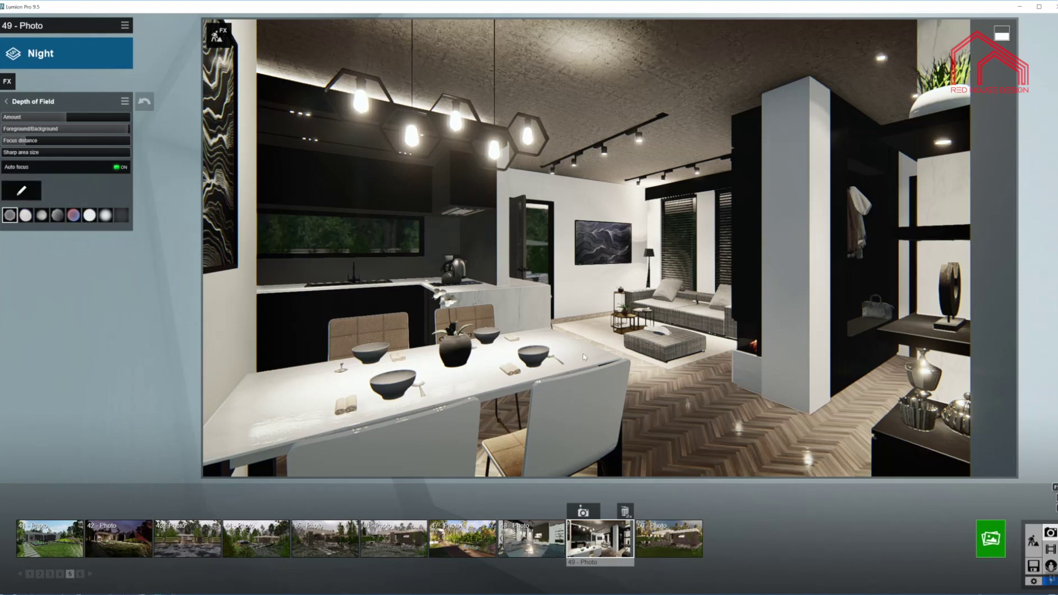
{"action": "mouse_move", "coordinate": [416, 286]}
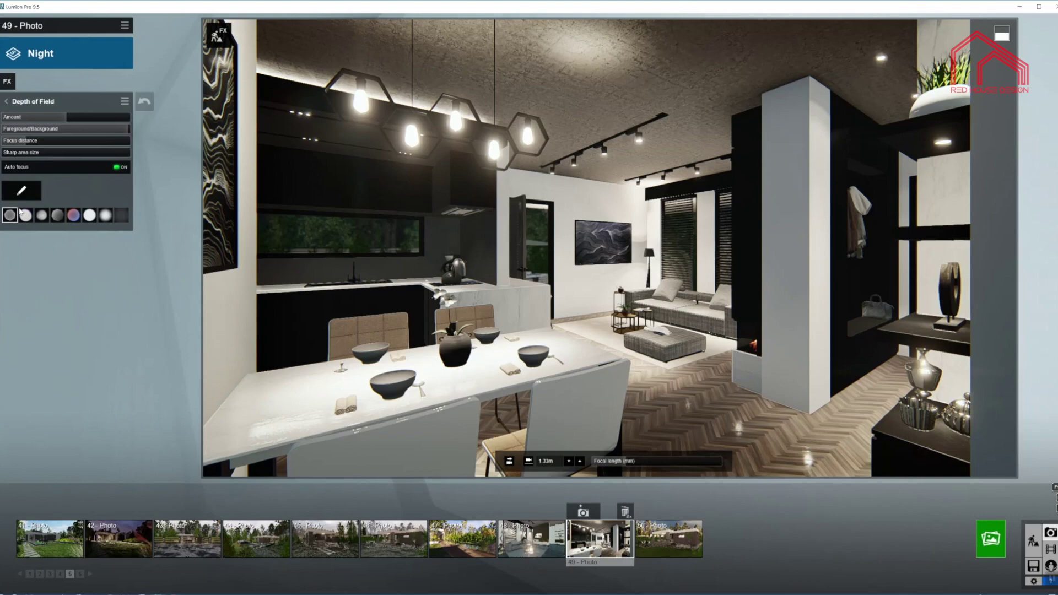
{"action": "left_click", "coordinate": [21, 191]}
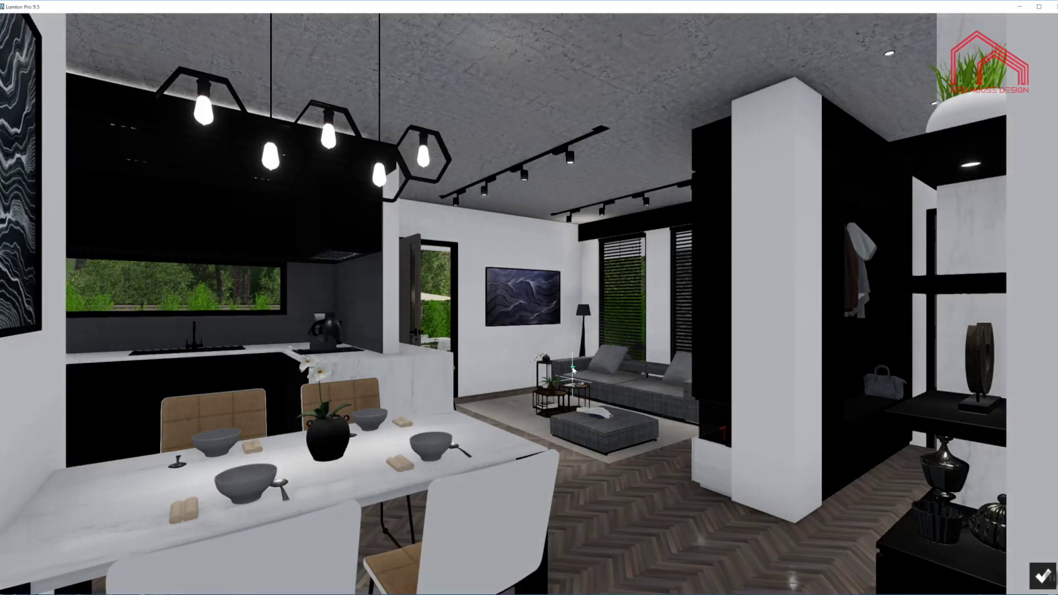
{"action": "left_click", "coordinate": [1040, 575]}
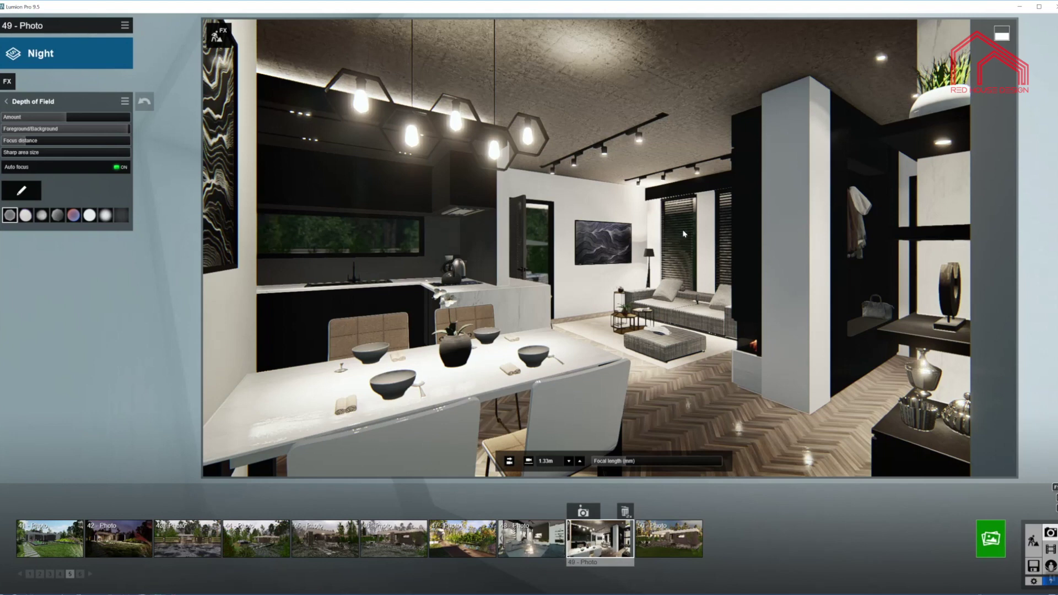
{"action": "left_click", "coordinate": [6, 102]}
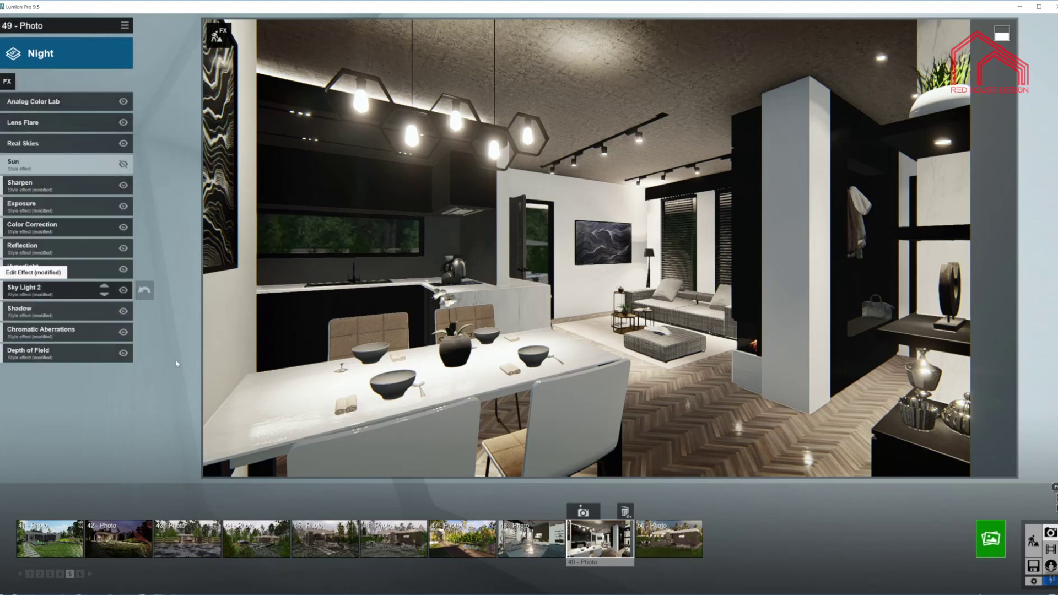
Render the current shot at Desktop 1920x1080 and save it to the Desktop as the JPG file Bungallow_#2_16.
{"action": "left_click", "coordinate": [990, 538]}
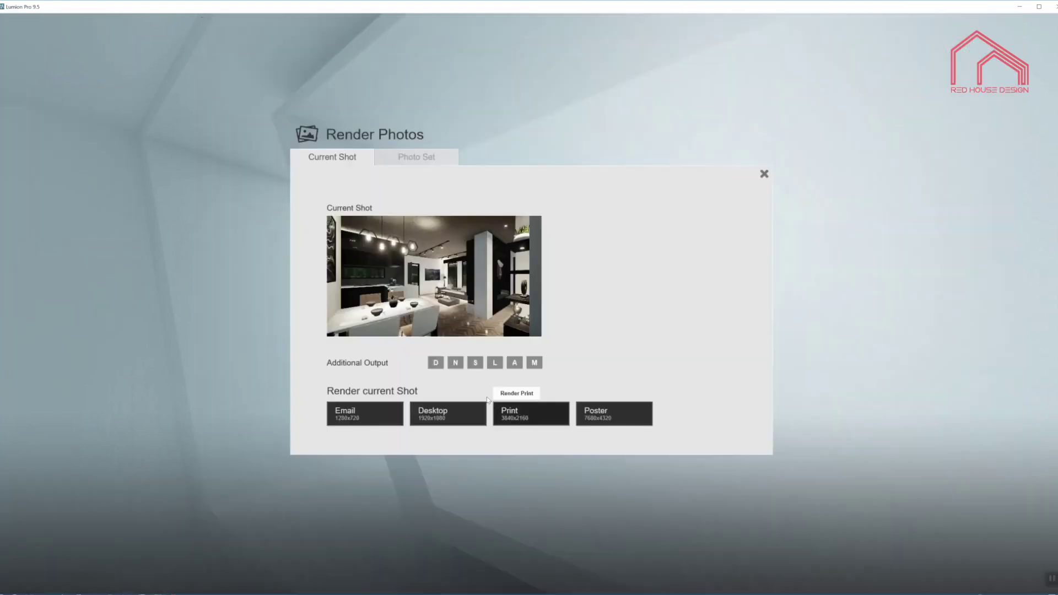
{"action": "left_click", "coordinate": [458, 416]}
{"action": "left_click", "coordinate": [229, 199]}
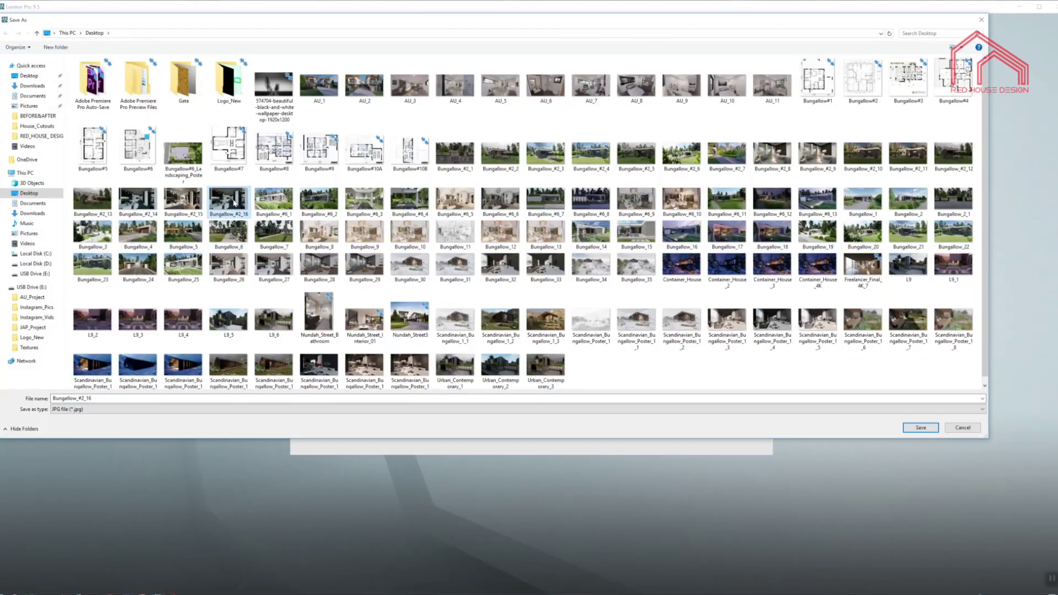
{"action": "double_click", "coordinate": [242, 205]}
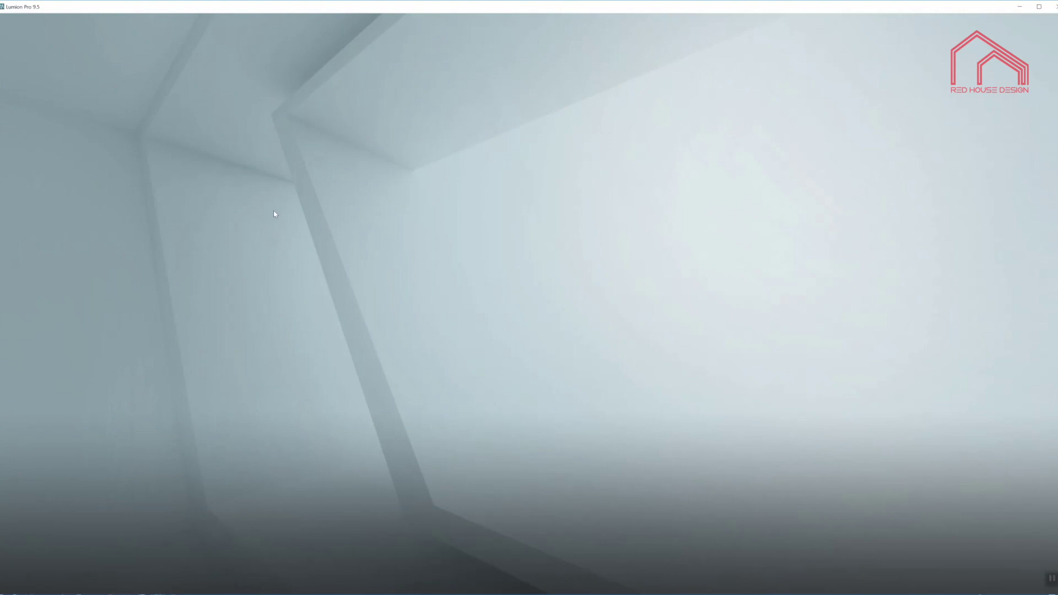